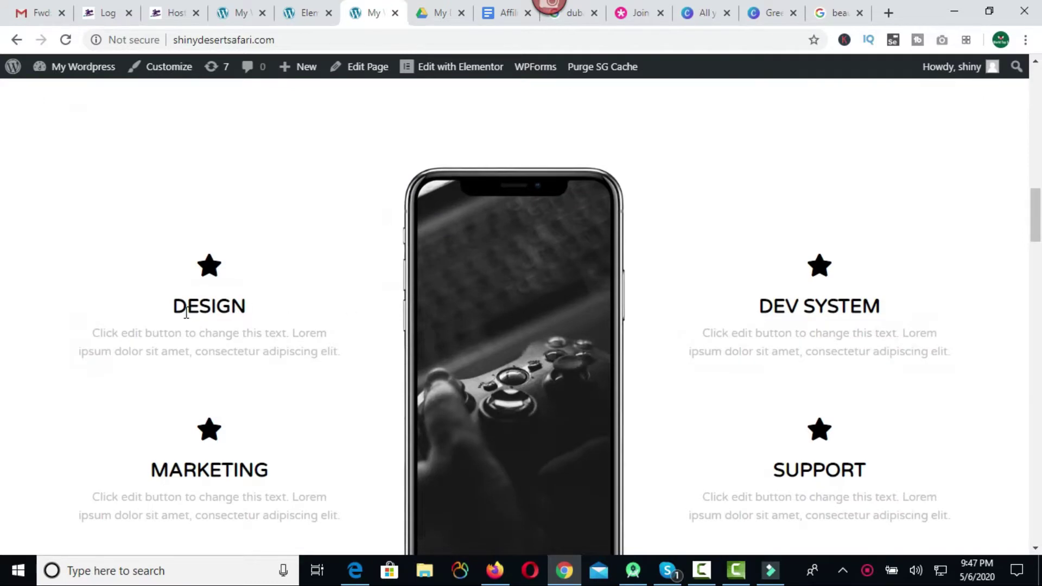
Examine the shinydesertsafari.com landing page's sections from the design features down to the footer and back.
{"action": "scroll", "coordinate": [465, 314], "scroll_direction": "down", "scroll_amount": 4}
{"action": "scroll", "coordinate": [471, 318], "scroll_direction": "down", "scroll_amount": 12}
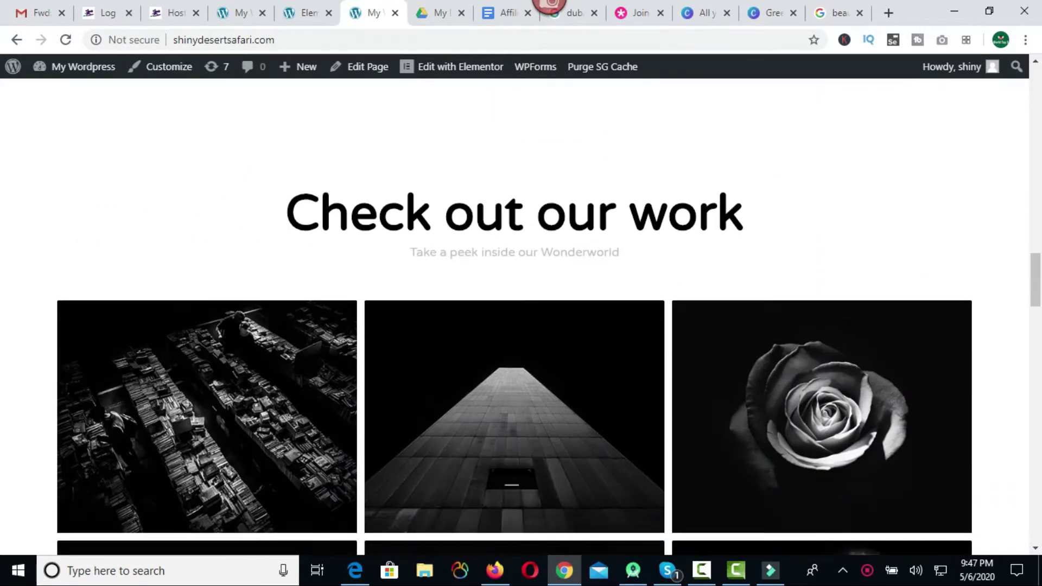
{"action": "scroll", "coordinate": [470, 311], "scroll_direction": "down", "scroll_amount": 5}
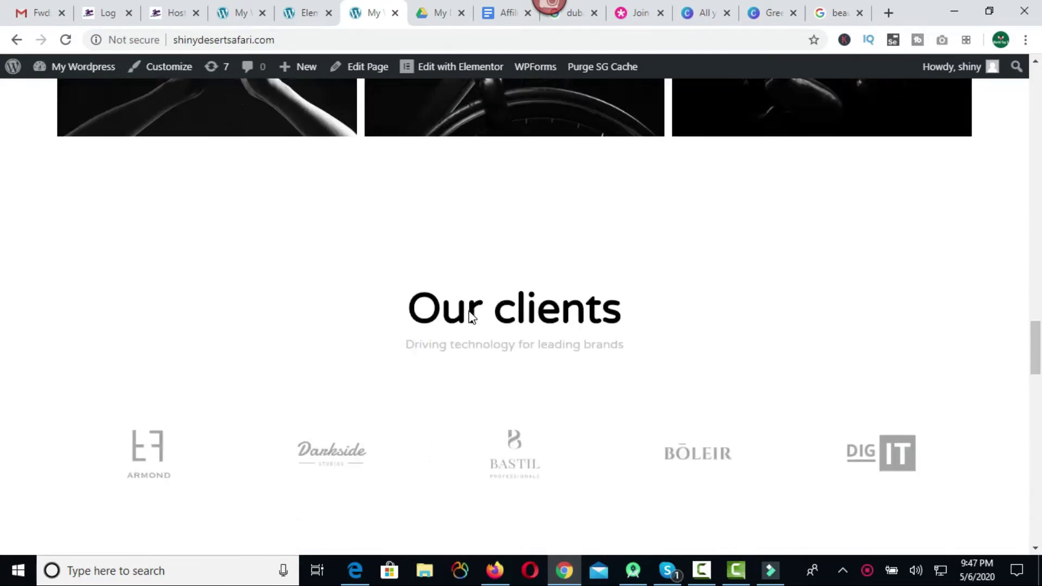
{"action": "scroll", "coordinate": [732, 334], "scroll_direction": "down", "scroll_amount": 5}
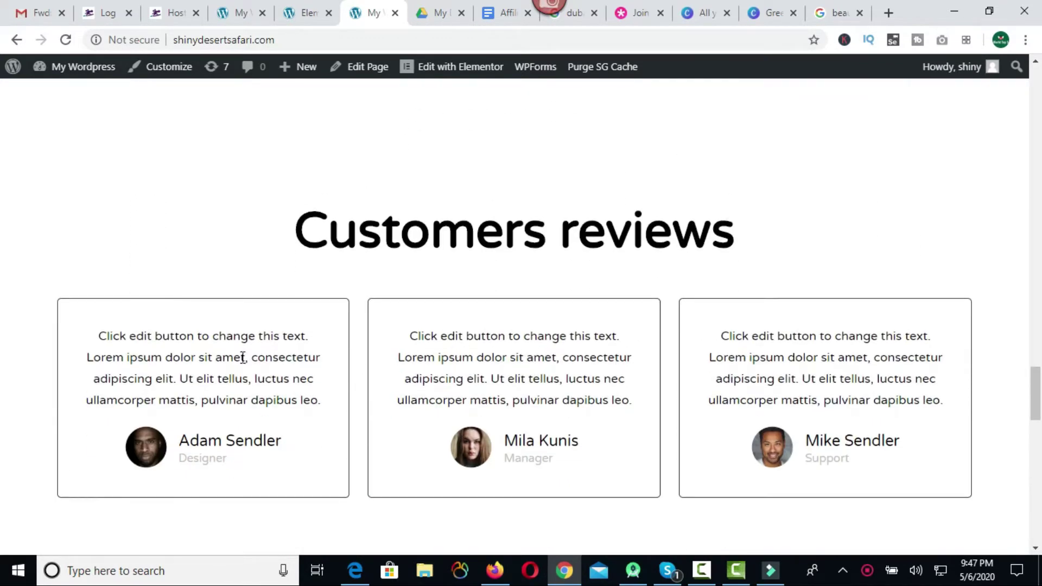
{"action": "scroll", "coordinate": [349, 363], "scroll_direction": "down", "scroll_amount": 7}
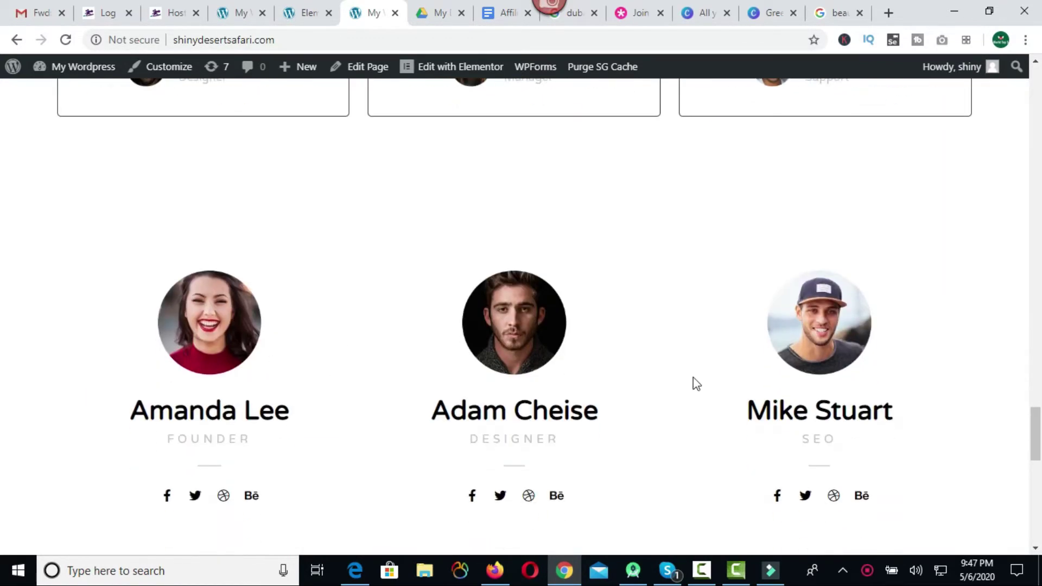
{"action": "scroll", "coordinate": [565, 358], "scroll_direction": "down", "scroll_amount": 6}
{"action": "scroll", "coordinate": [566, 356], "scroll_direction": "down", "scroll_amount": 1}
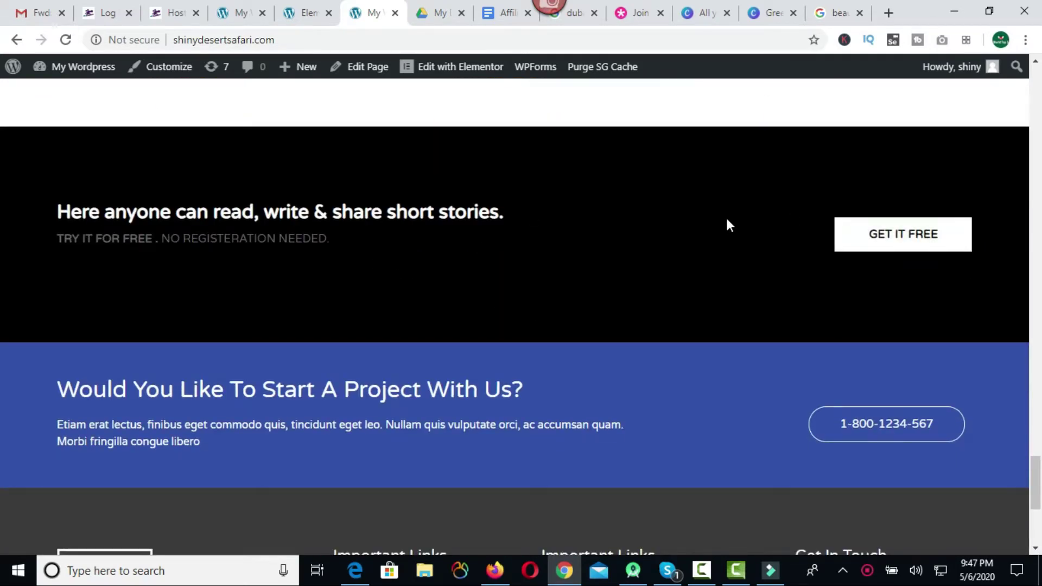
{"action": "scroll", "coordinate": [726, 224], "scroll_direction": "down", "scroll_amount": 5}
{"action": "scroll", "coordinate": [725, 225], "scroll_direction": "up", "scroll_amount": 6}
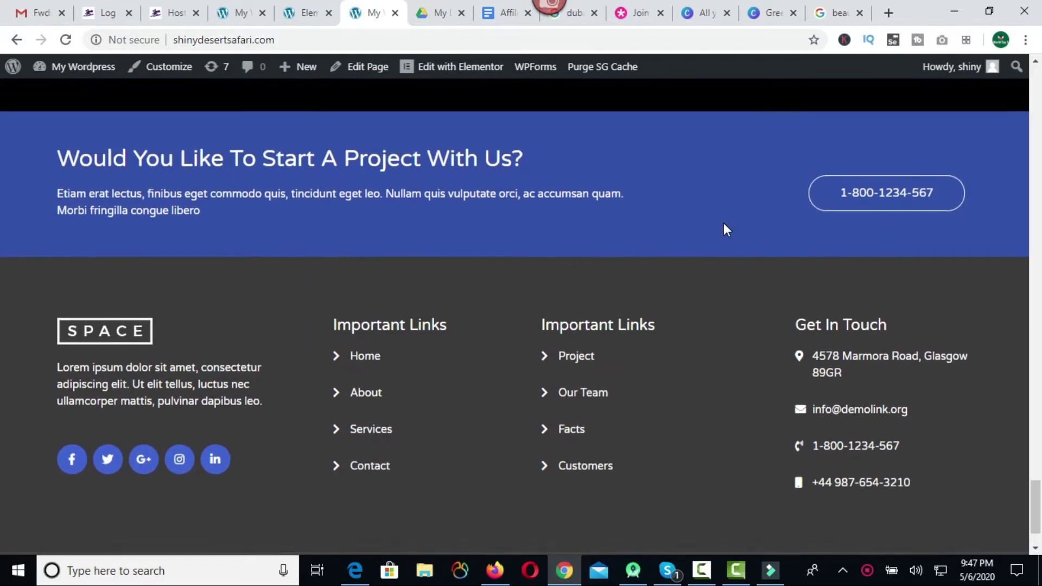
{"action": "scroll", "coordinate": [726, 229], "scroll_direction": "up", "scroll_amount": 2}
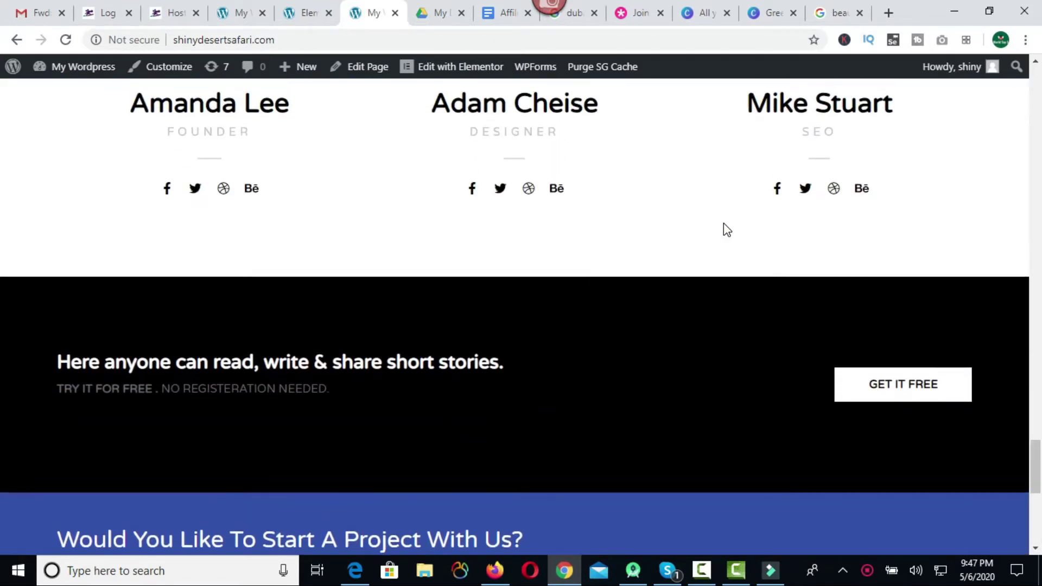
{"action": "scroll", "coordinate": [726, 229], "scroll_direction": "up", "scroll_amount": 10}
{"action": "scroll", "coordinate": [726, 229], "scroll_direction": "up", "scroll_amount": 8}
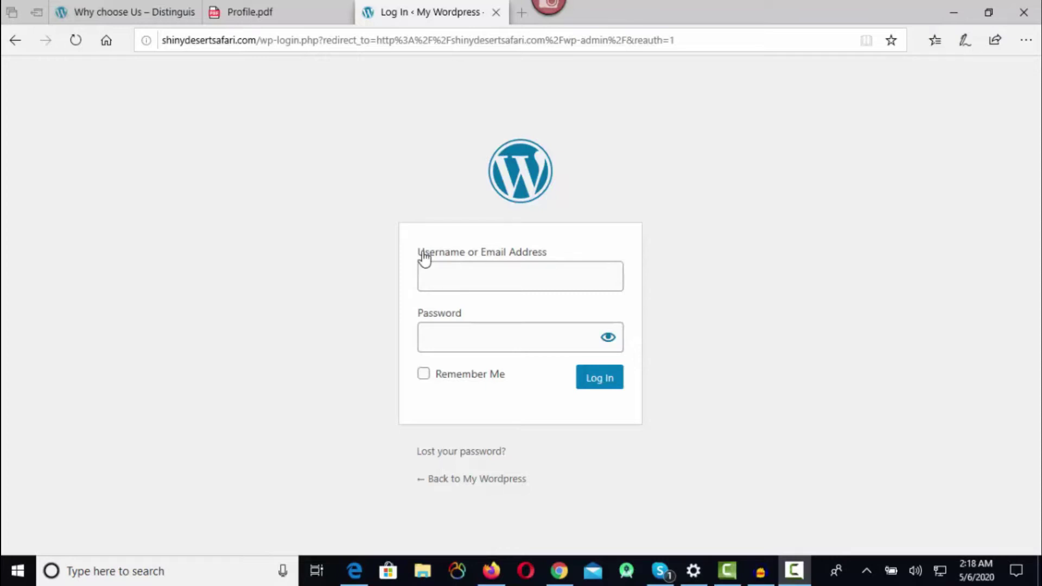
Activate the username or email address field on the WordPress login form.
{"action": "left_click", "coordinate": [459, 268]}
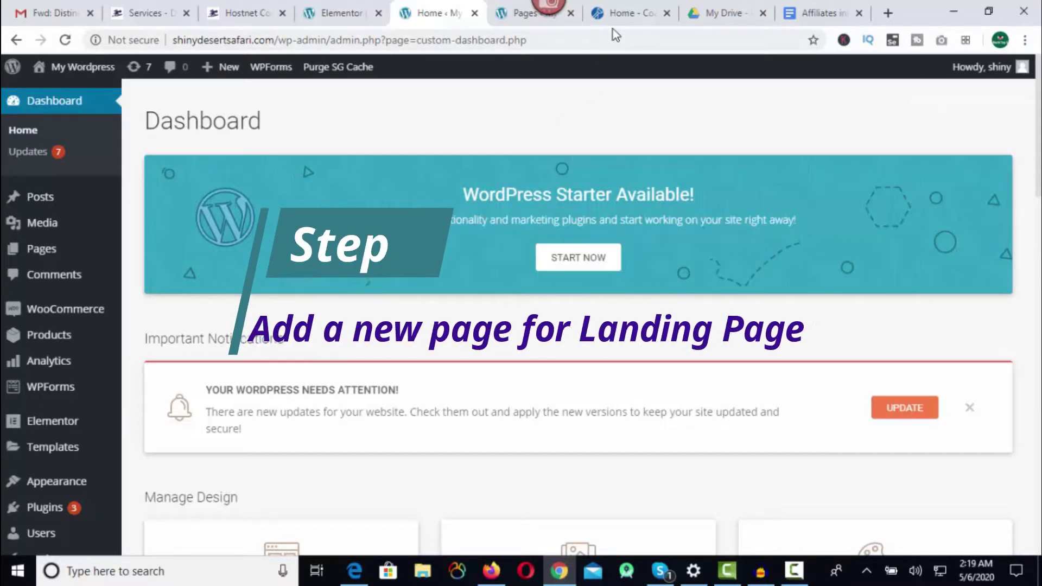
Examine the websitedemos.net coach-02 home page as a landing page example, including its hero and featured-in sections.
{"action": "left_click", "coordinate": [613, 15]}
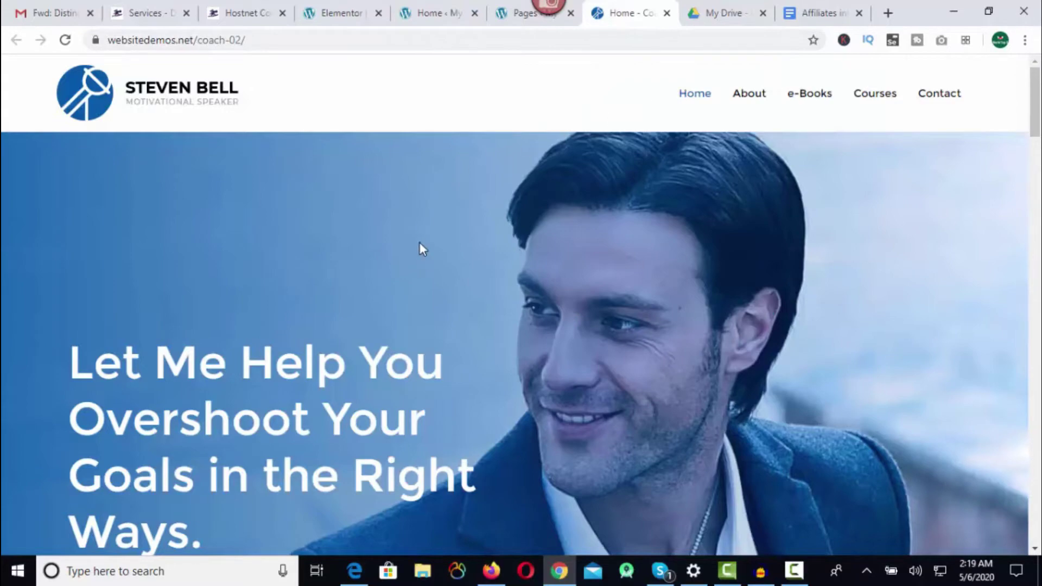
{"action": "scroll", "coordinate": [421, 224], "scroll_direction": "down", "scroll_amount": 12}
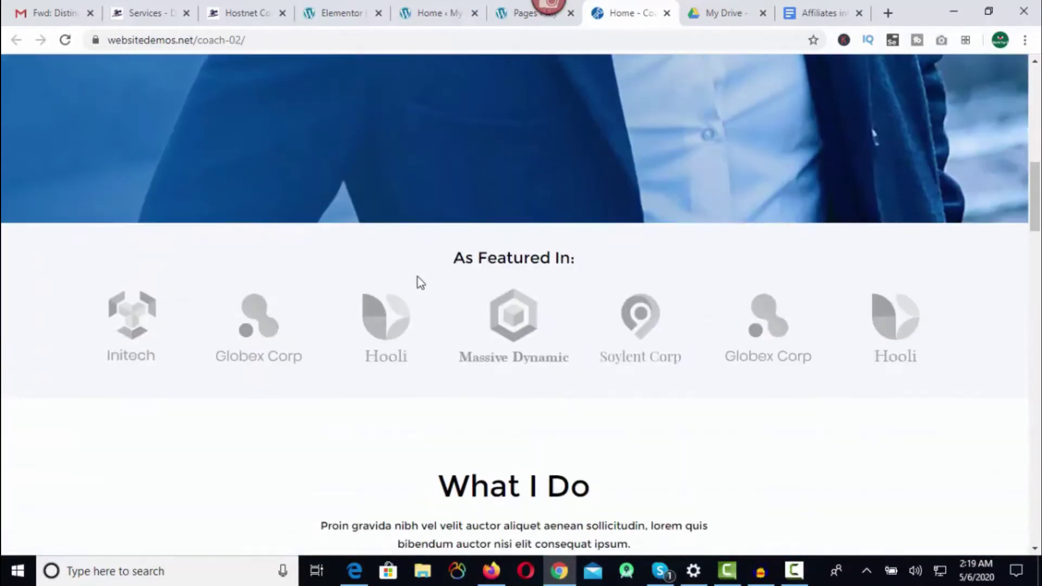
{"action": "scroll", "coordinate": [419, 276], "scroll_direction": "down", "scroll_amount": 15}
{"action": "scroll", "coordinate": [418, 279], "scroll_direction": "up", "scroll_amount": 8}
{"action": "scroll", "coordinate": [418, 281], "scroll_direction": "down", "scroll_amount": 5}
{"action": "scroll", "coordinate": [418, 281], "scroll_direction": "up", "scroll_amount": 12}
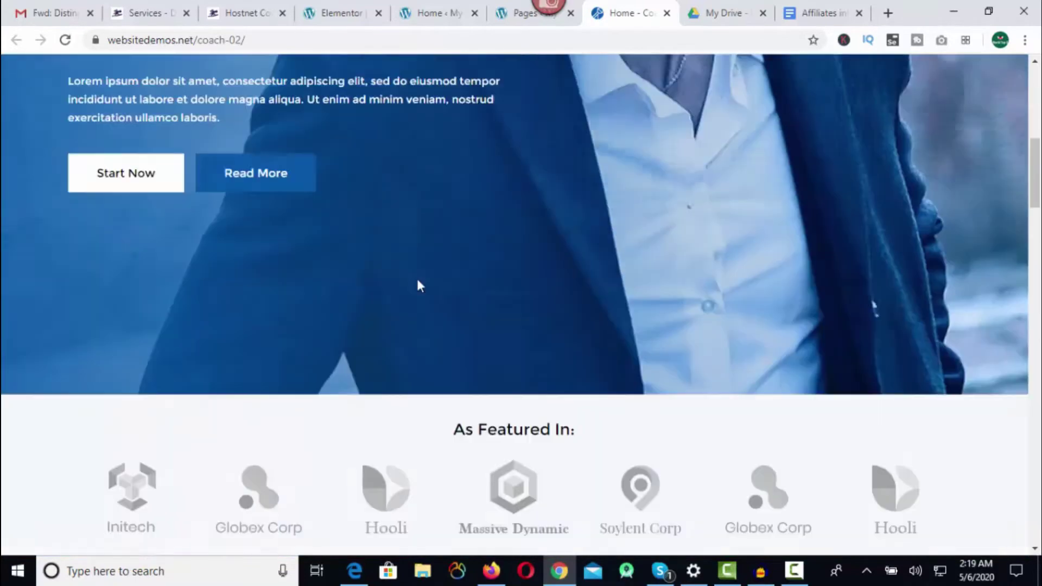
{"action": "scroll", "coordinate": [418, 283], "scroll_direction": "up", "scroll_amount": 8}
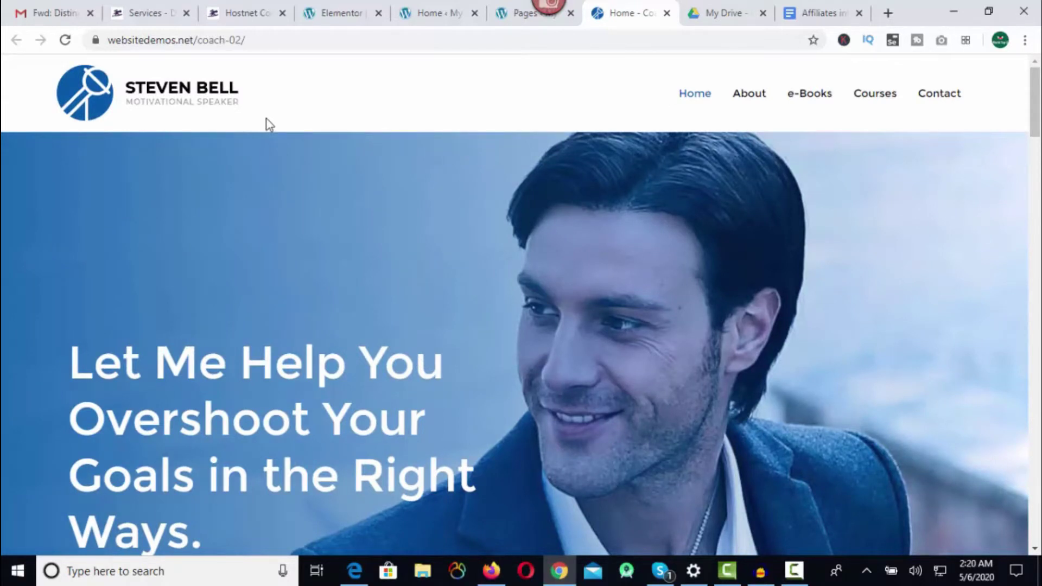
Move the draft Home page to the trash in the WordPress dashboard and delete it permanently.
{"action": "left_click", "coordinate": [431, 13]}
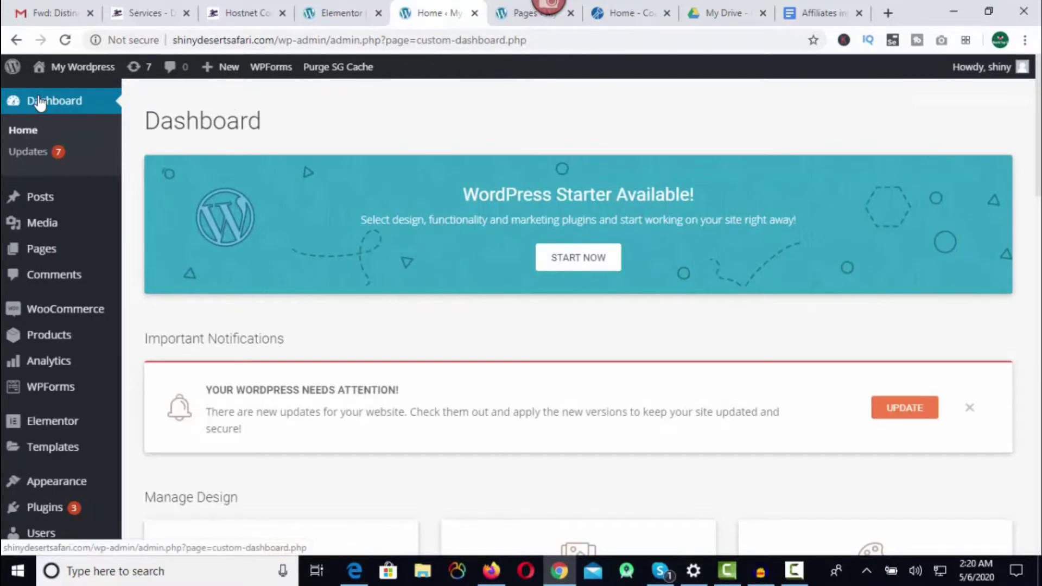
{"action": "left_click", "coordinate": [45, 259]}
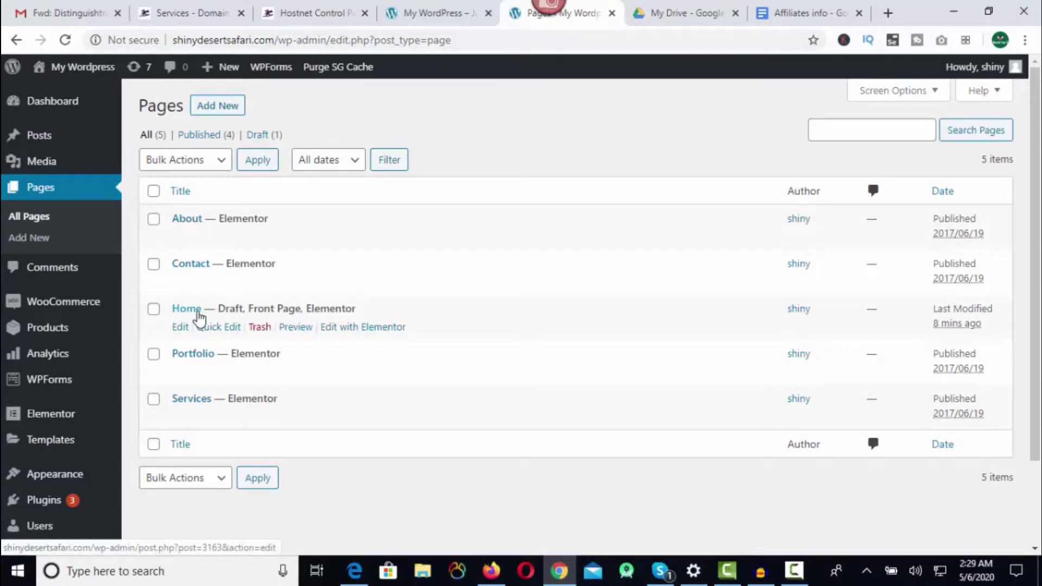
{"action": "left_click", "coordinate": [260, 328]}
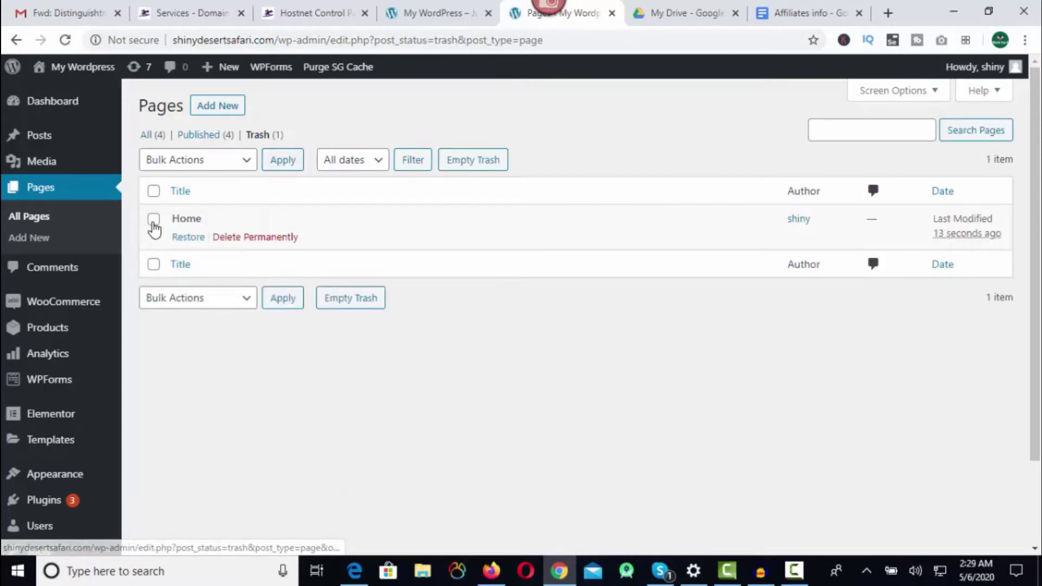
{"action": "left_click", "coordinate": [234, 239]}
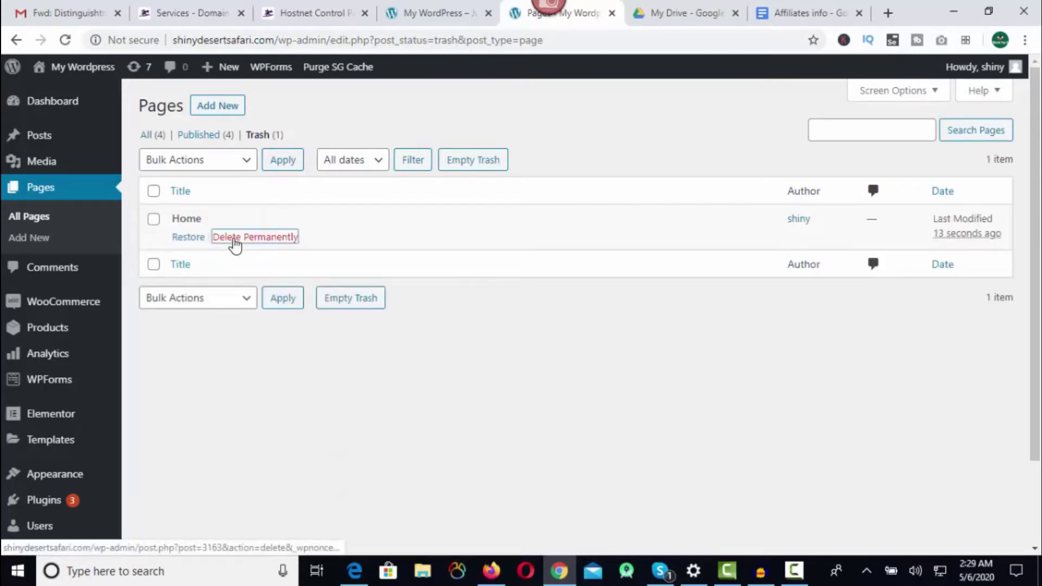
{"action": "left_click", "coordinate": [154, 220]}
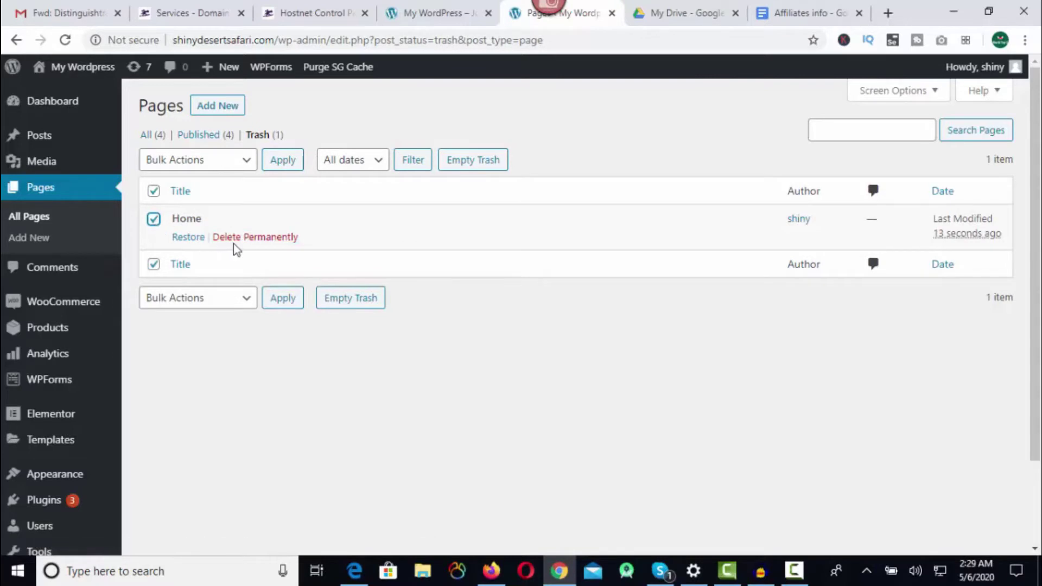
{"action": "left_click", "coordinate": [253, 243]}
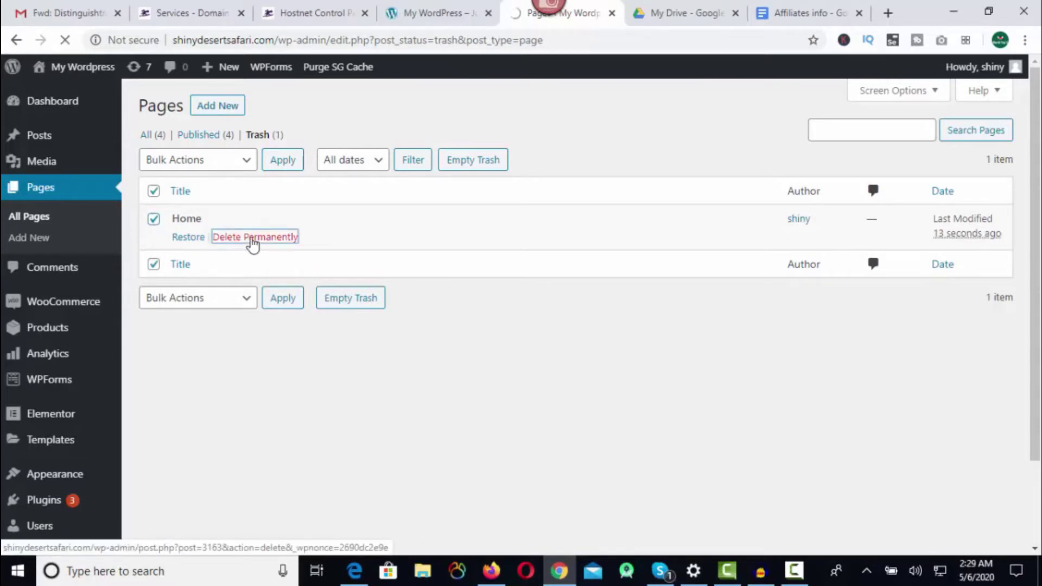
Add a new page titled Home and open it for editing with Elementor.
{"action": "left_click", "coordinate": [217, 108]}
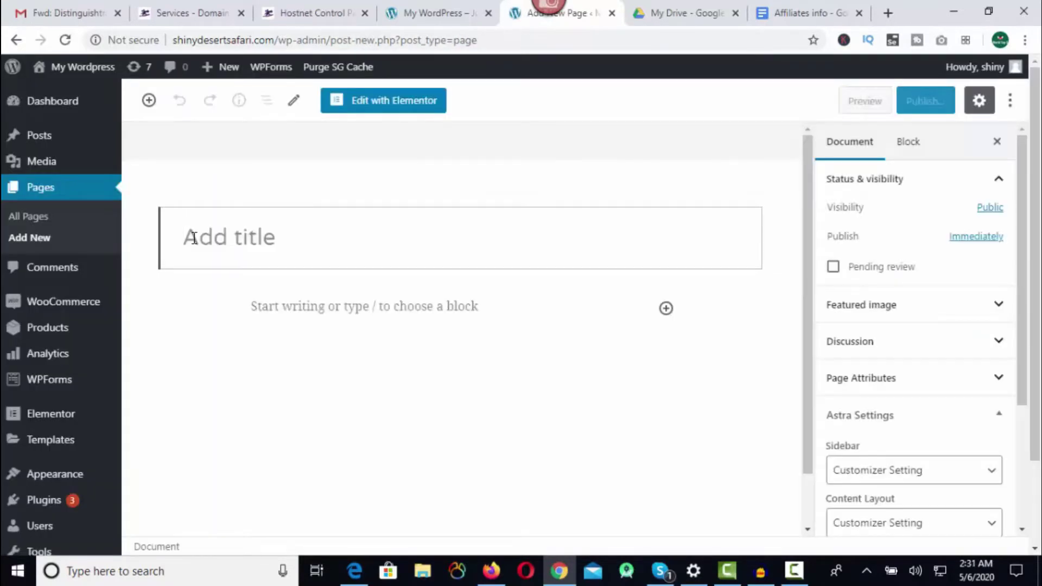
{"action": "type", "text": "Home"}
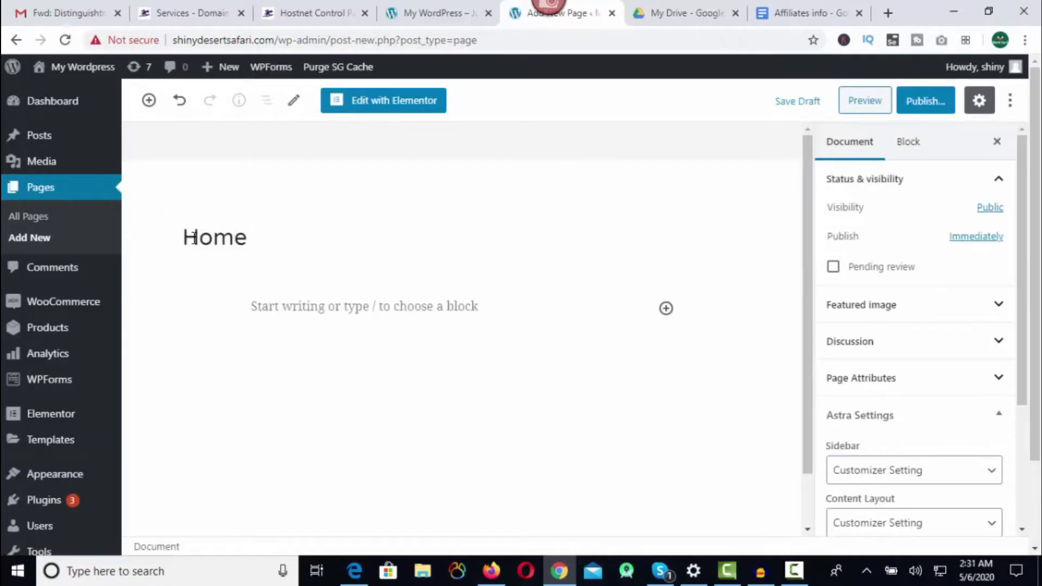
{"action": "left_click", "coordinate": [382, 103]}
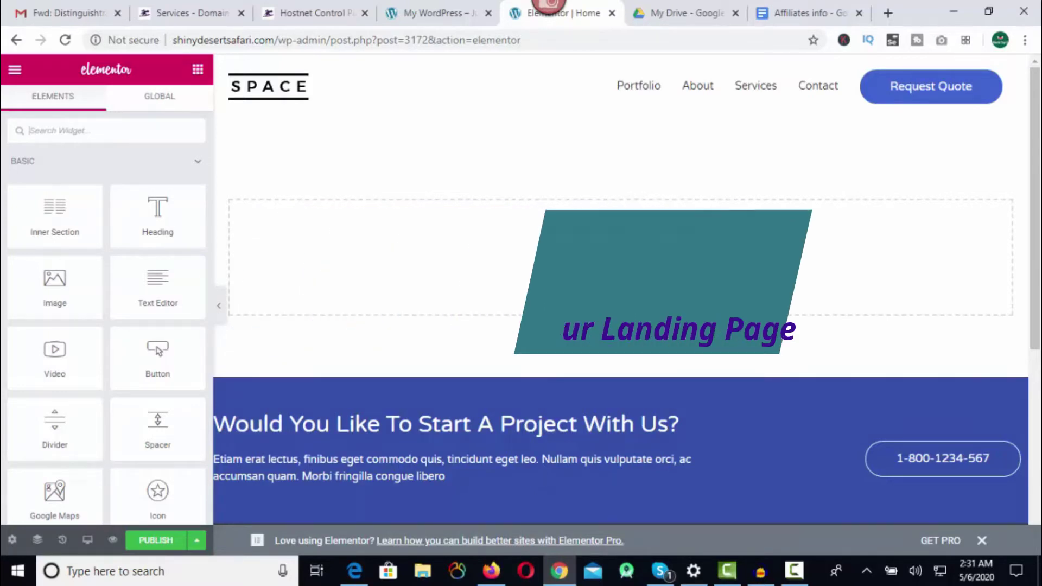
Open the Elementor template library and filter its blocks by the Hero category.
{"action": "left_click", "coordinate": [621, 249]}
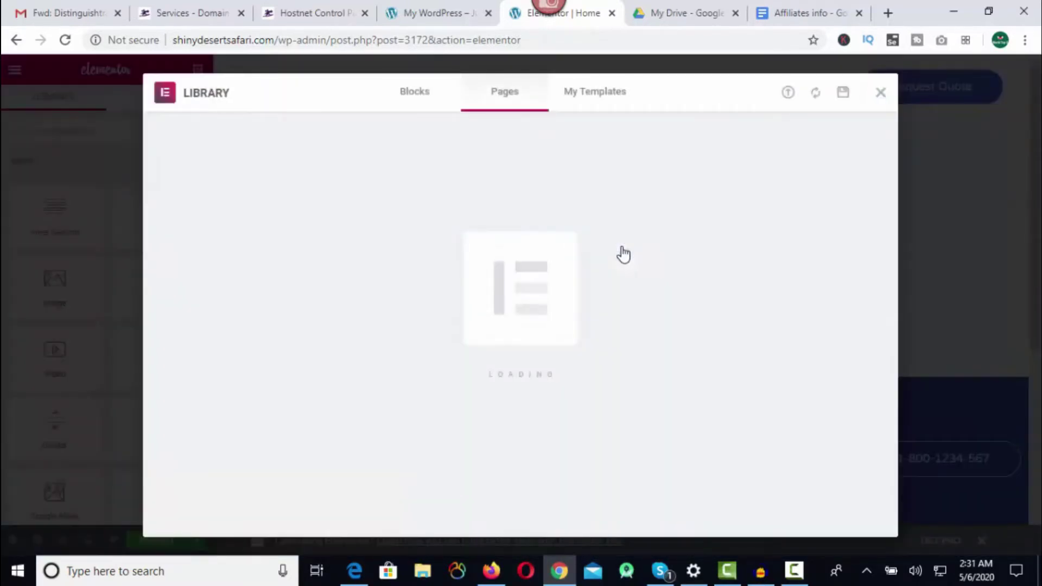
{"action": "left_click", "coordinate": [412, 96]}
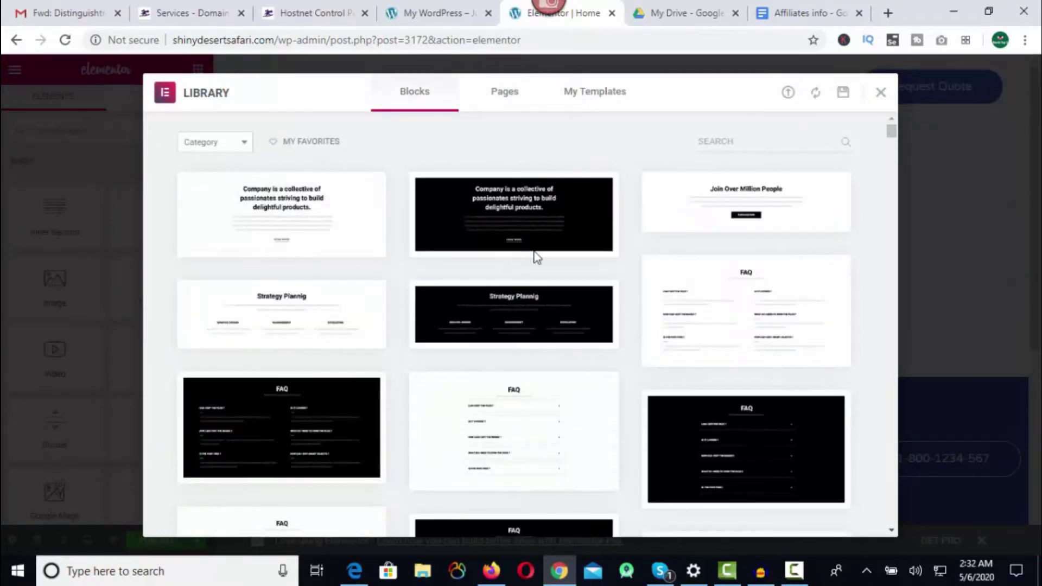
{"action": "left_click", "coordinate": [245, 144]}
{"action": "scroll", "coordinate": [210, 255], "scroll_direction": "down", "scroll_amount": 2}
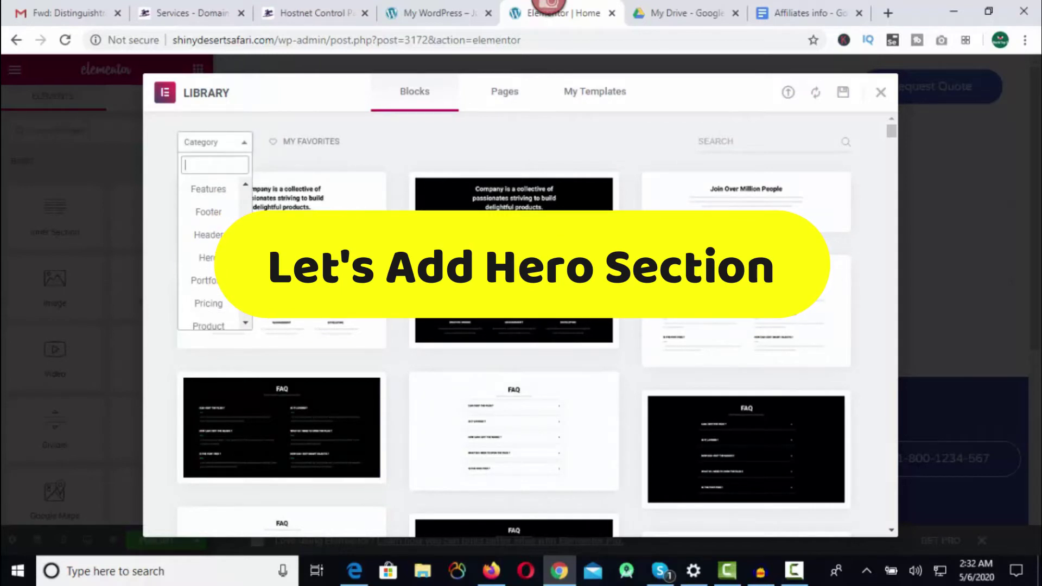
{"action": "left_click", "coordinate": [209, 258]}
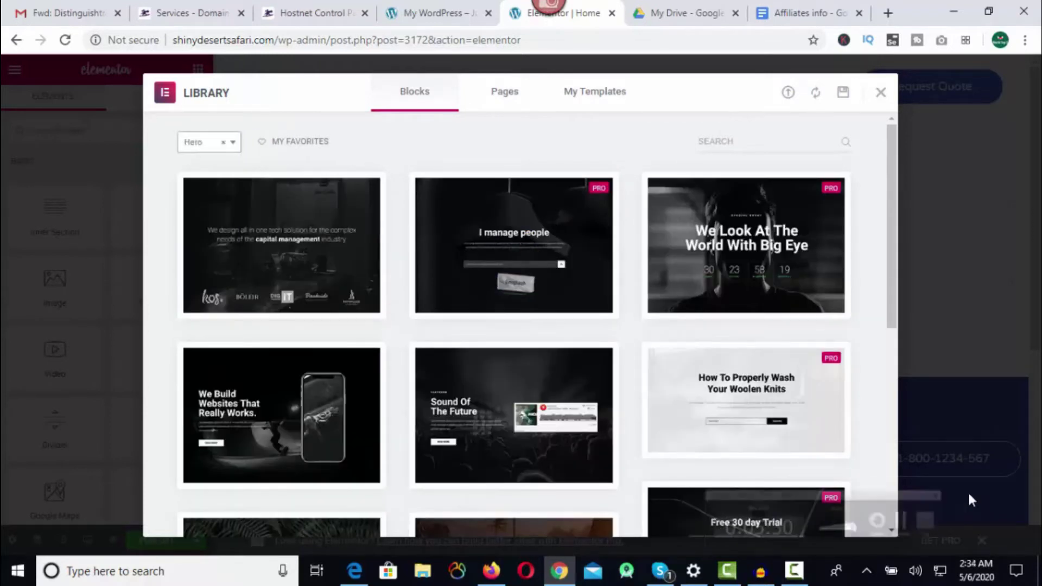
Preview the free "We Build Websites That Really Works." hero block with the phone image and insert it into the page.
{"action": "mouse_move", "coordinate": [814, 395]}
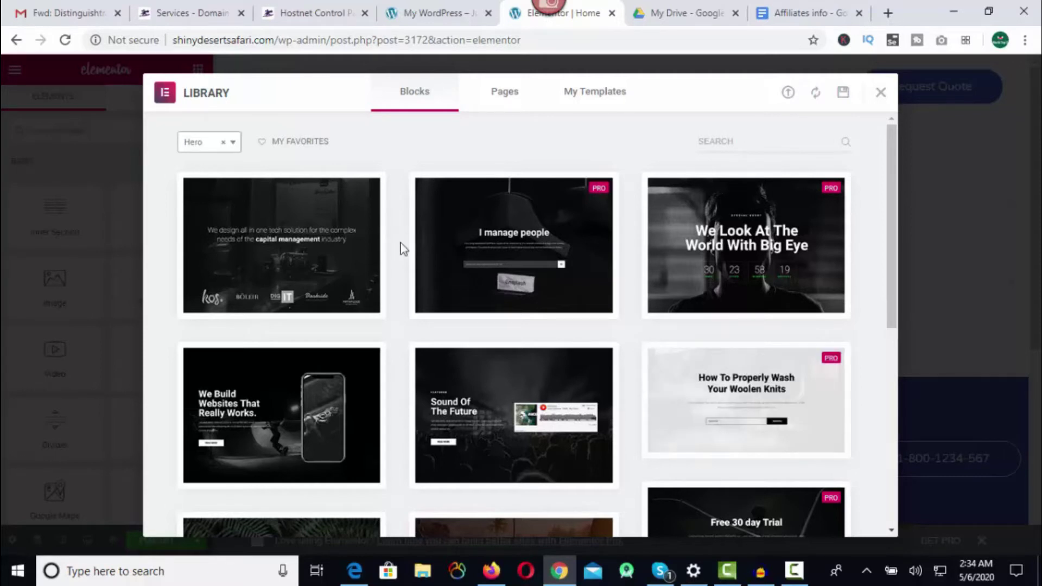
{"action": "mouse_move", "coordinate": [353, 239]}
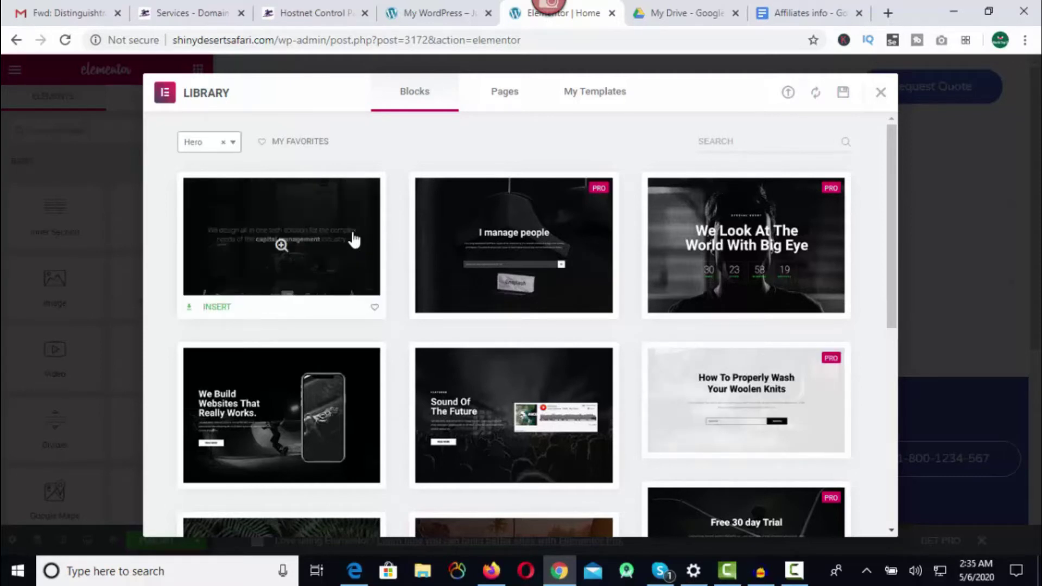
{"action": "mouse_move", "coordinate": [549, 233]}
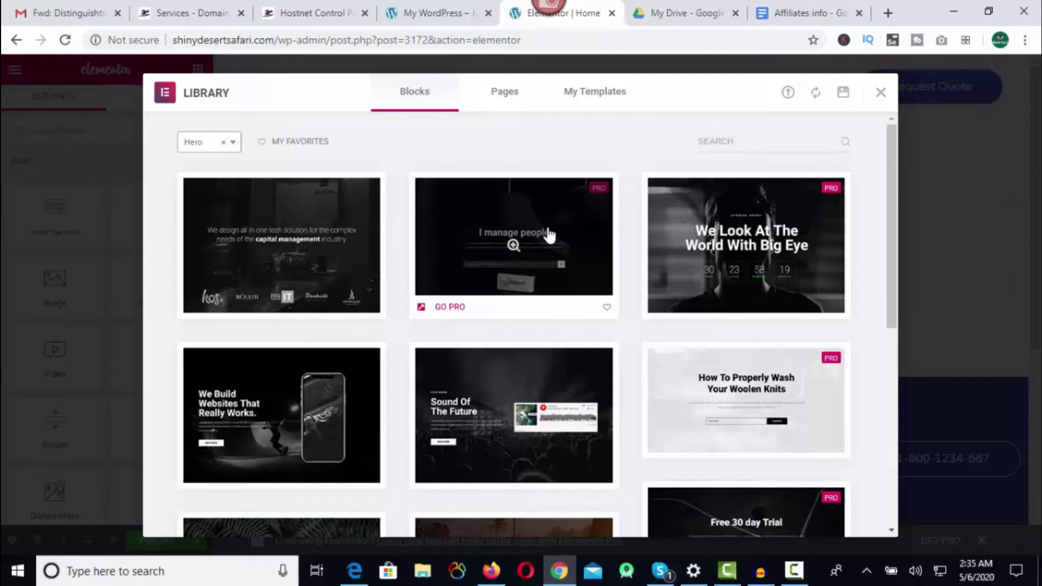
{"action": "mouse_move", "coordinate": [719, 295]}
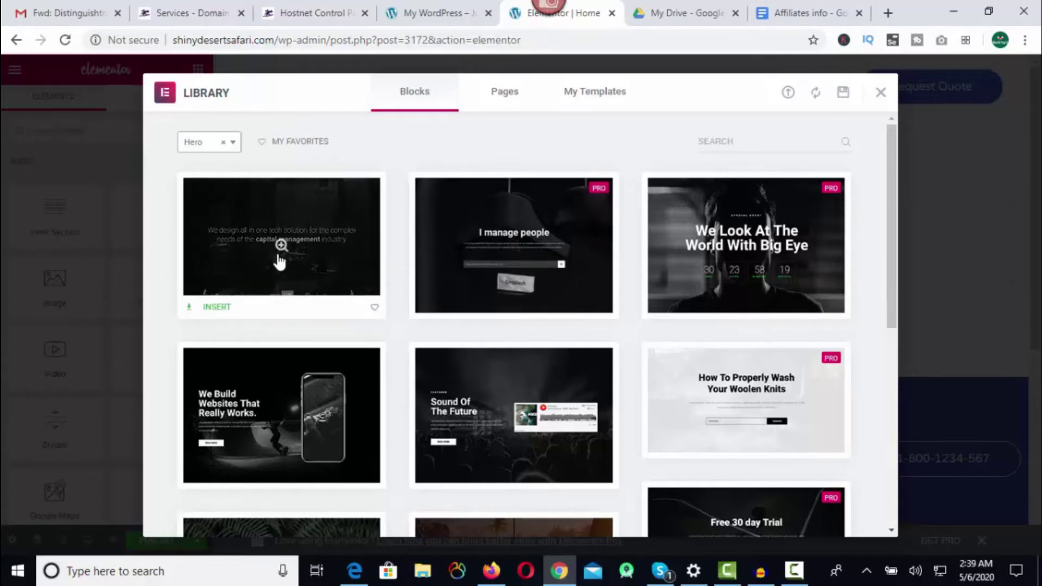
{"action": "scroll", "coordinate": [375, 377], "scroll_direction": "down", "scroll_amount": 4}
{"action": "scroll", "coordinate": [368, 373], "scroll_direction": "up", "scroll_amount": 4}
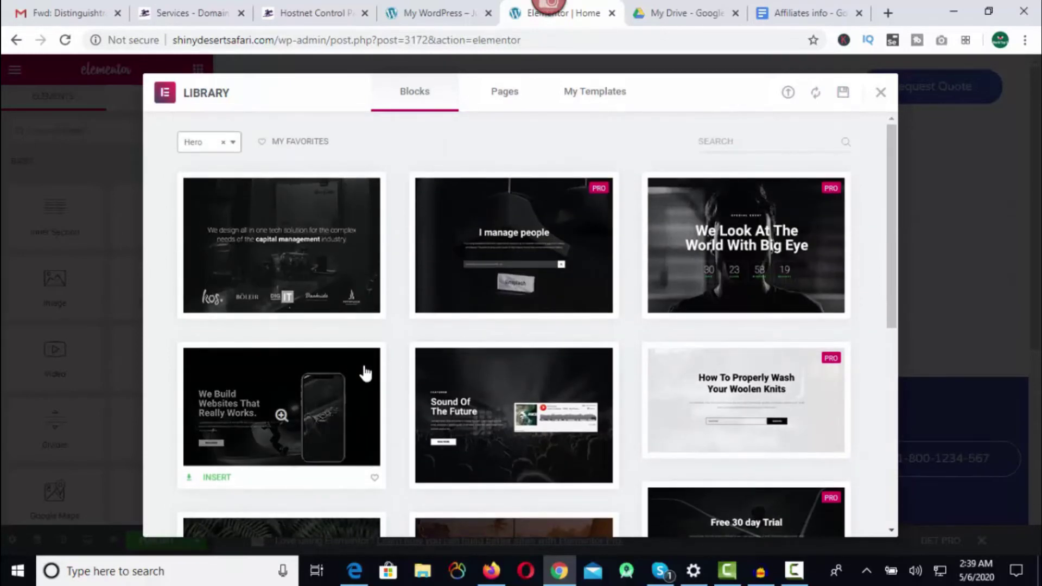
{"action": "scroll", "coordinate": [363, 368], "scroll_direction": "down", "scroll_amount": 9}
{"action": "scroll", "coordinate": [363, 368], "scroll_direction": "up", "scroll_amount": 8}
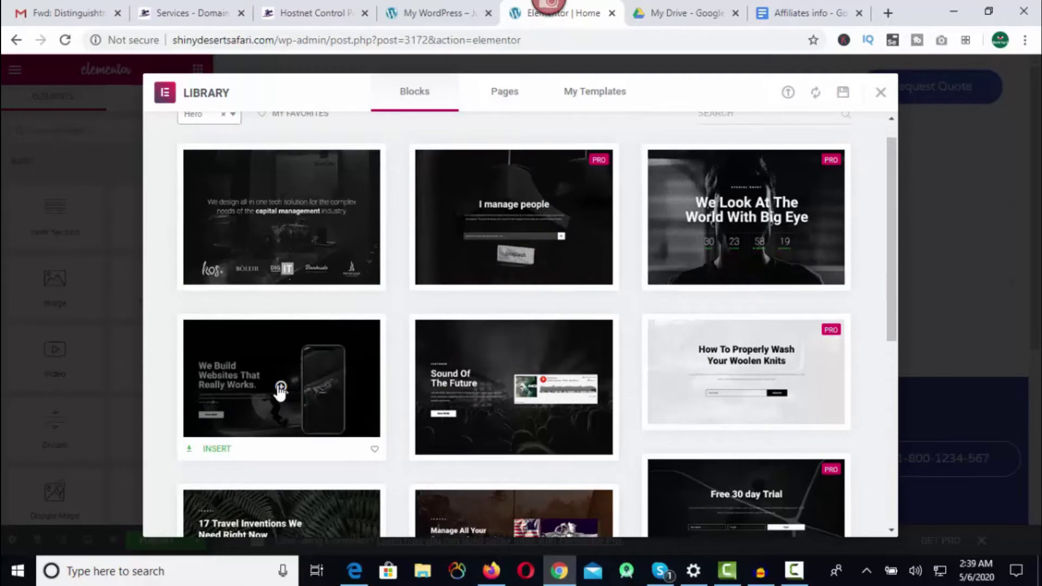
{"action": "left_click", "coordinate": [281, 389]}
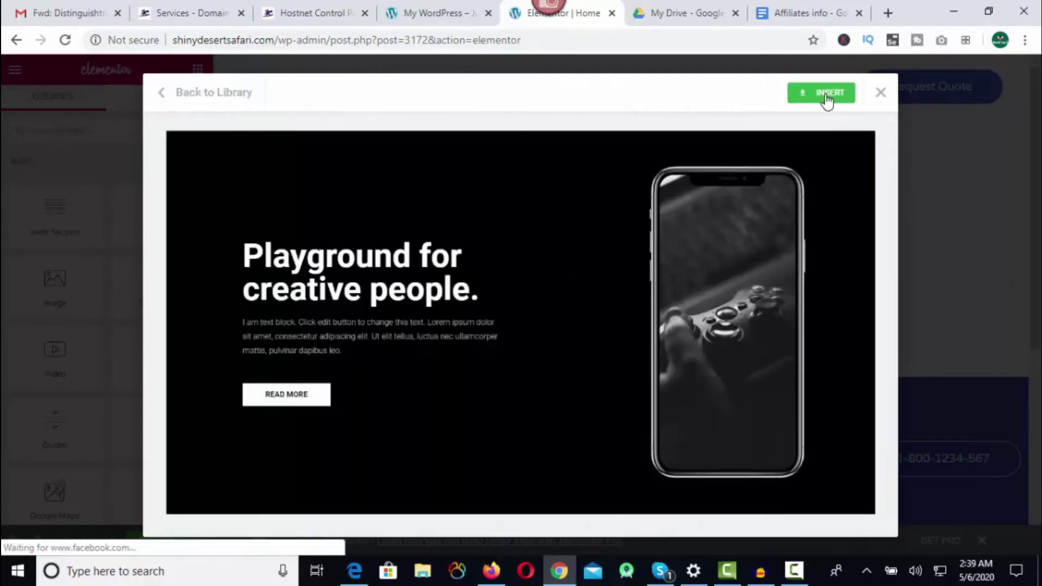
{"action": "left_click", "coordinate": [825, 98]}
{"action": "scroll", "coordinate": [444, 282], "scroll_direction": "down", "scroll_amount": 1}
{"action": "scroll", "coordinate": [444, 282], "scroll_direction": "up", "scroll_amount": 1}
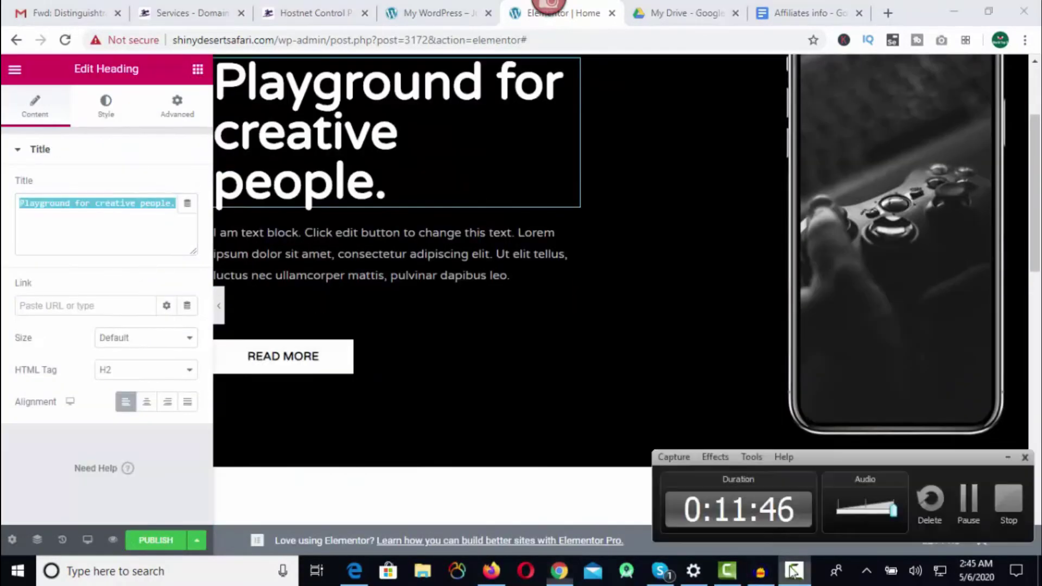
{"action": "left_click", "coordinate": [968, 498]}
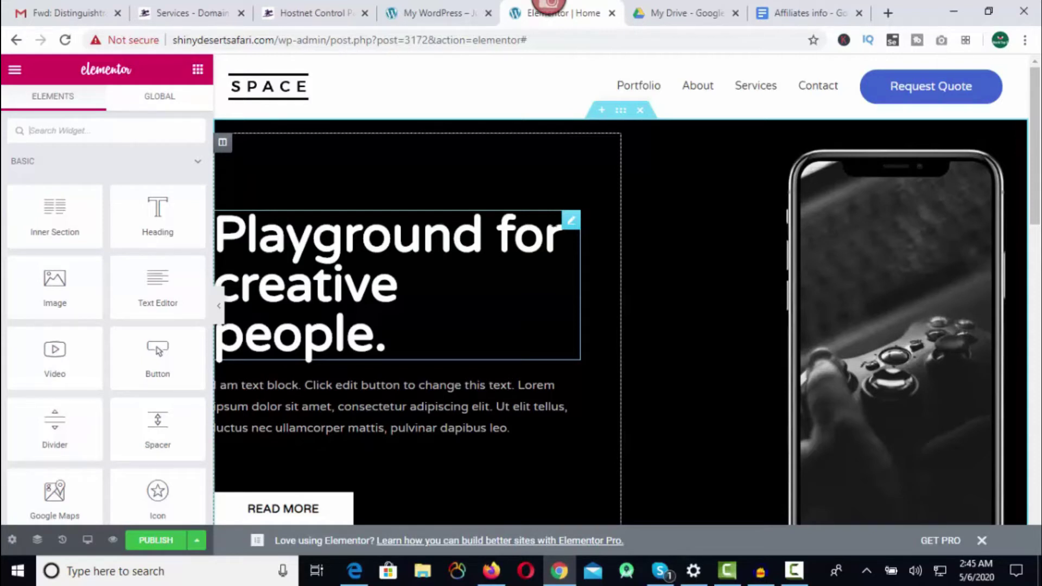
Change the hero heading's title to "Welcome To our Website" and return to the widget list.
{"action": "left_click", "coordinate": [571, 223]}
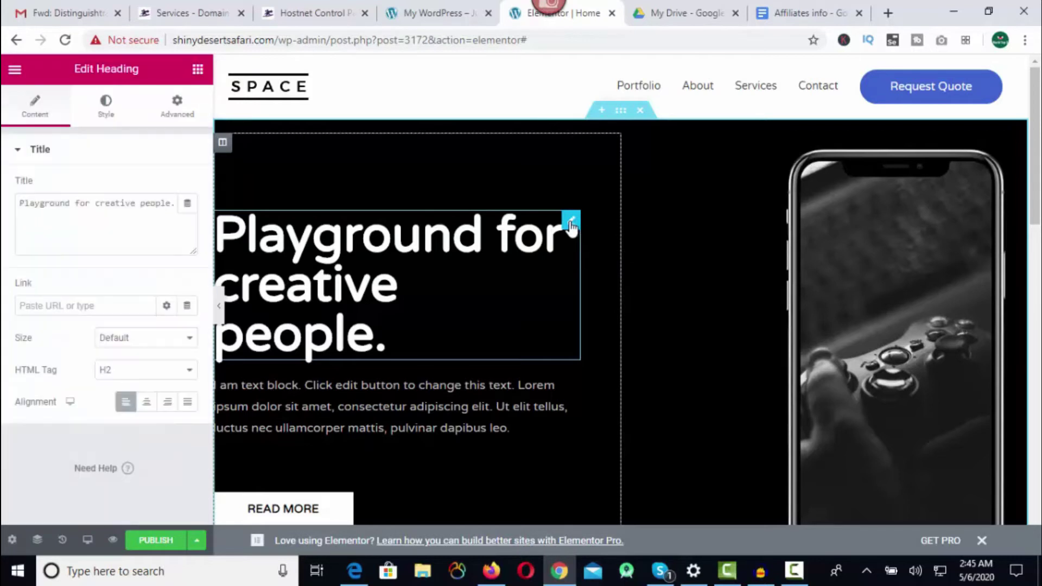
{"action": "left_click", "coordinate": [76, 207]}
{"action": "key", "text": "ctrl+a"}
{"action": "type", "text": "Welcome T"}
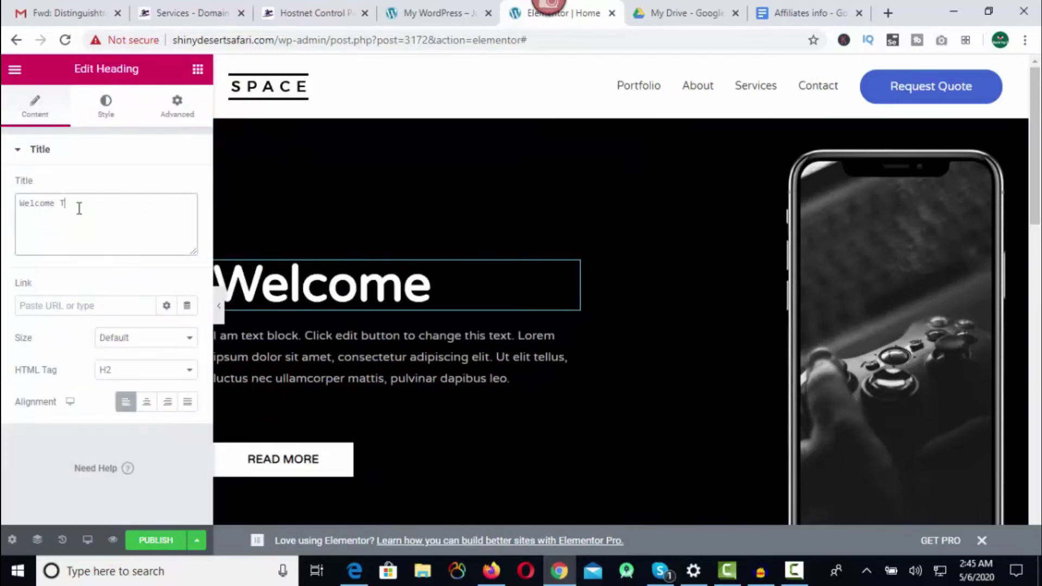
{"action": "type", "text": "o our Website"}
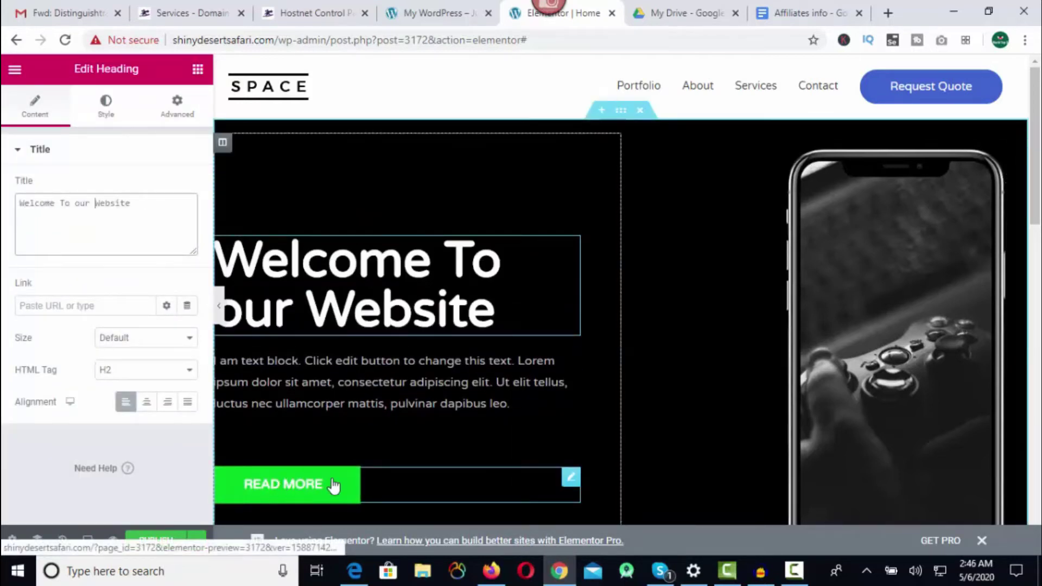
{"action": "left_click", "coordinate": [198, 72]}
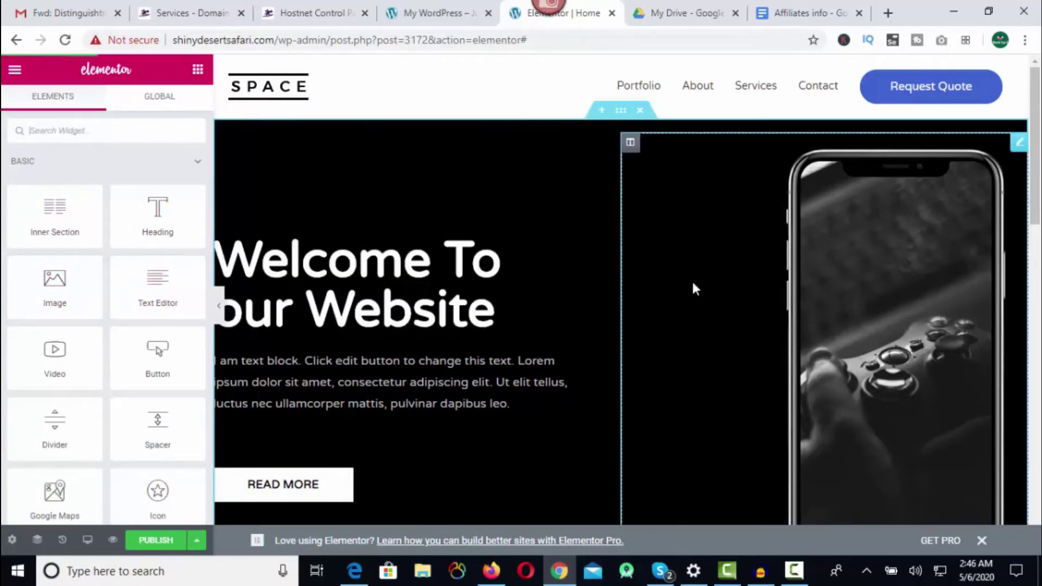
Open the template library from the empty area below the hero section and filter its blocks by the Services category.
{"action": "scroll", "coordinate": [693, 282], "scroll_direction": "down", "scroll_amount": 5}
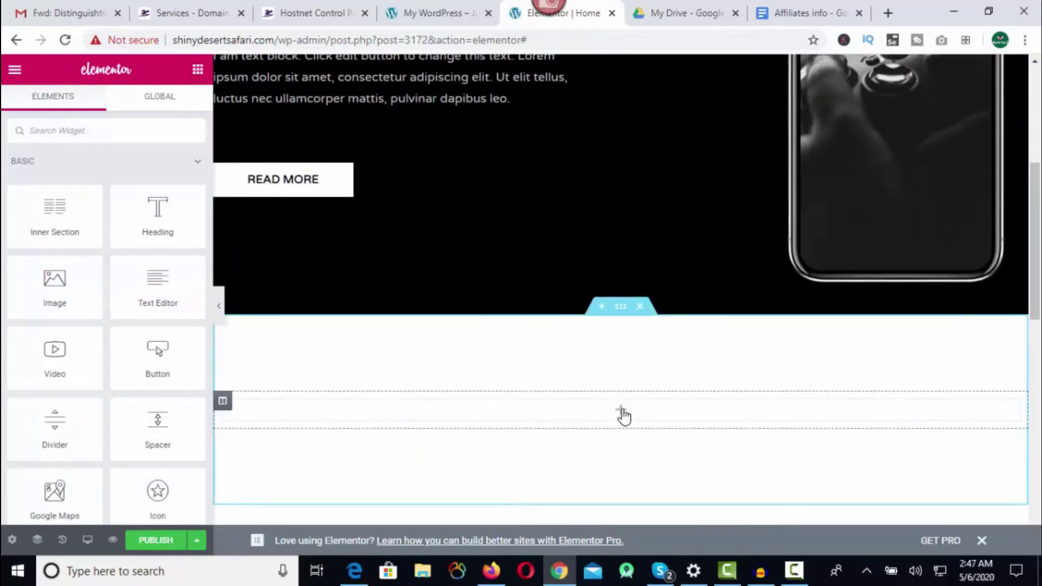
{"action": "scroll", "coordinate": [589, 360], "scroll_direction": "down", "scroll_amount": 5}
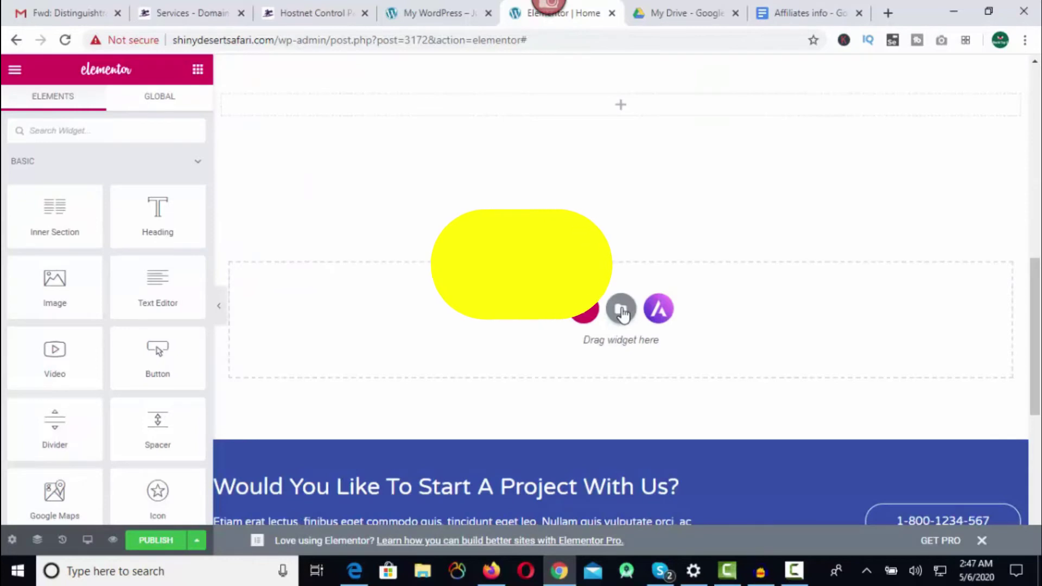
{"action": "left_click", "coordinate": [622, 318]}
{"action": "left_click", "coordinate": [216, 141]}
{"action": "scroll", "coordinate": [206, 244], "scroll_direction": "down", "scroll_amount": 3}
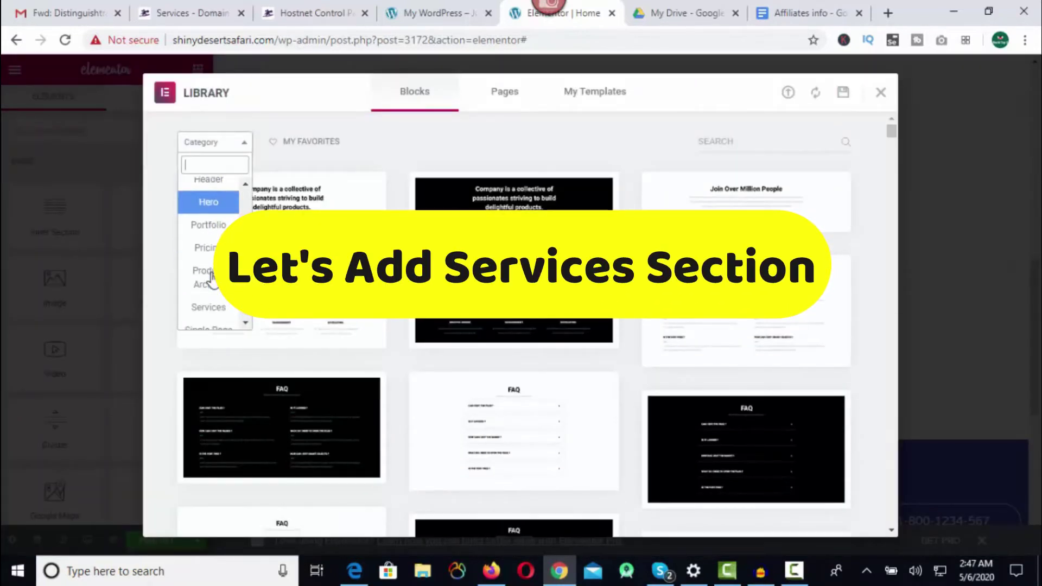
{"action": "left_click", "coordinate": [210, 305]}
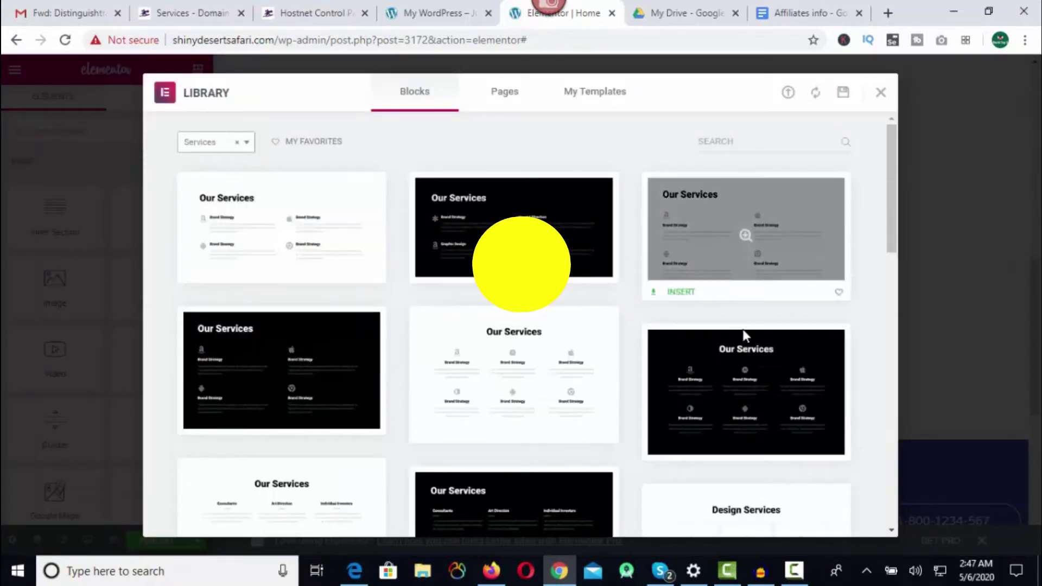
Preview the white "Design Services" block with three service cards and insert it into the page.
{"action": "scroll", "coordinate": [356, 318], "scroll_direction": "down", "scroll_amount": 6}
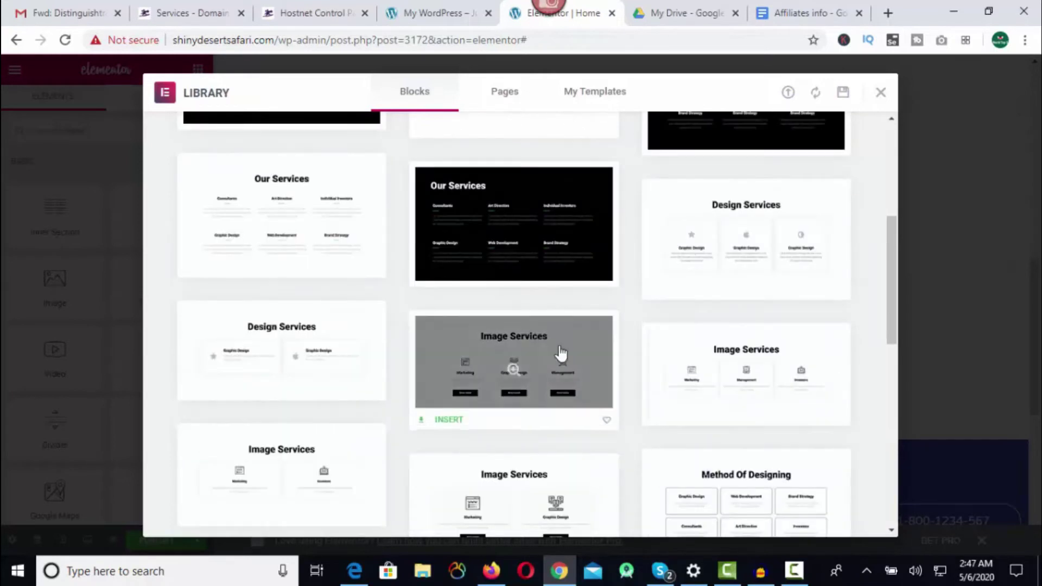
{"action": "left_click", "coordinate": [747, 235]}
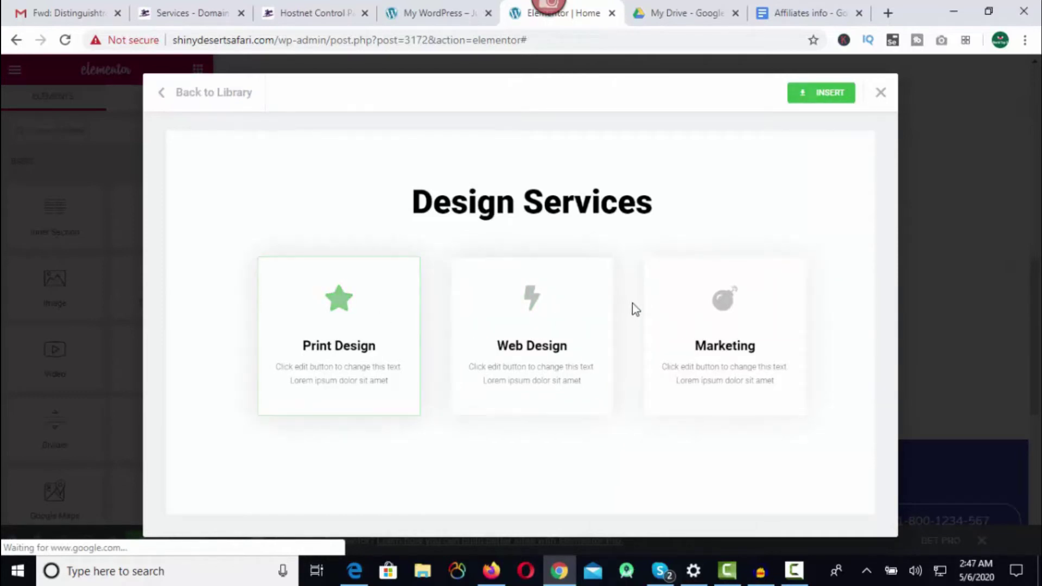
{"action": "left_click", "coordinate": [829, 98]}
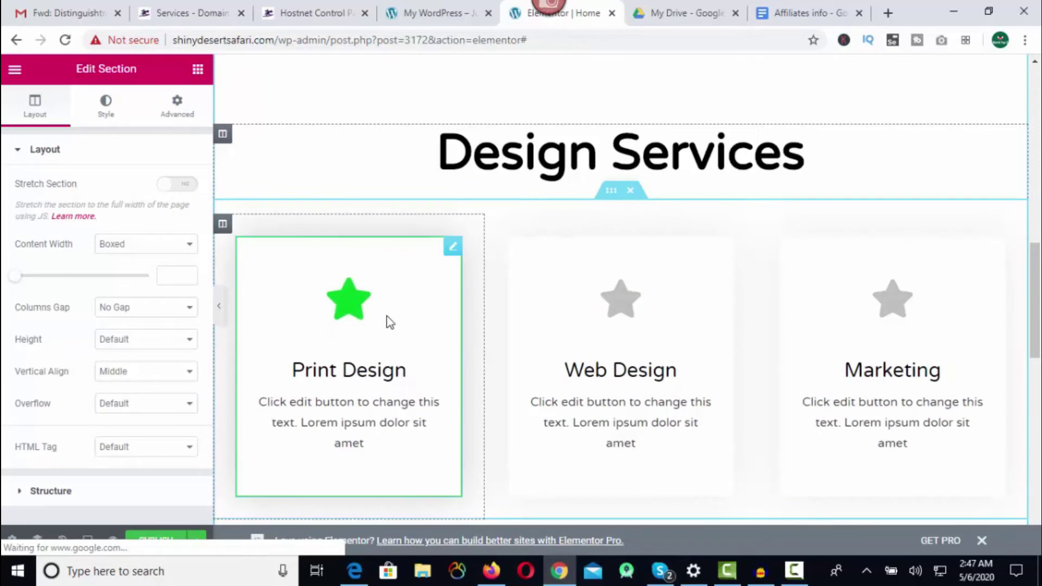
Insert the white Features library block with a central phone flanked by Design, Marketing, Dev System and Support below the services section.
{"action": "scroll", "coordinate": [400, 305], "scroll_direction": "down", "scroll_amount": 5}
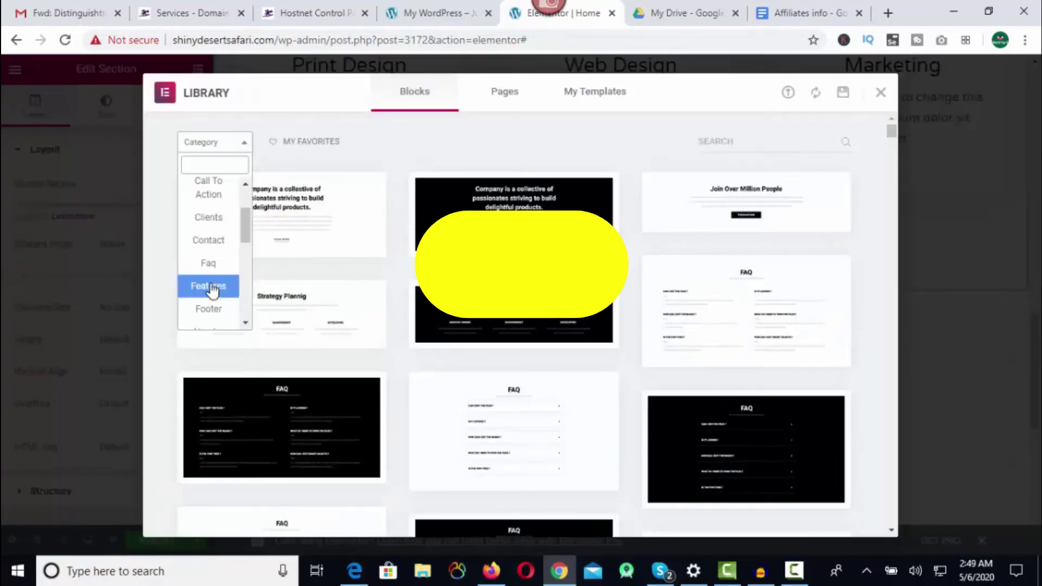
{"action": "left_click", "coordinate": [213, 286]}
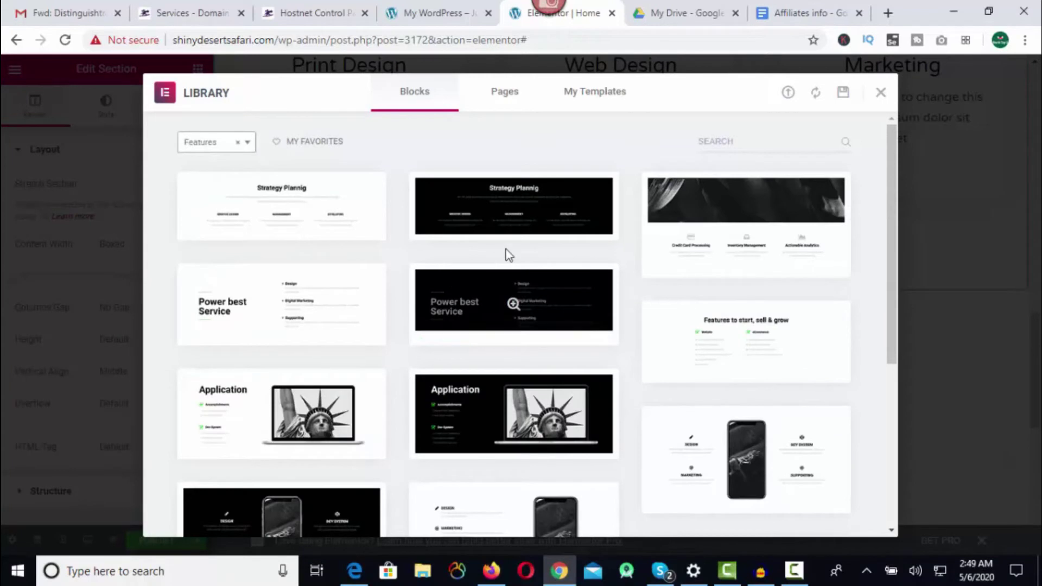
{"action": "scroll", "coordinate": [622, 262], "scroll_direction": "down", "scroll_amount": 2}
{"action": "mouse_move", "coordinate": [745, 389]}
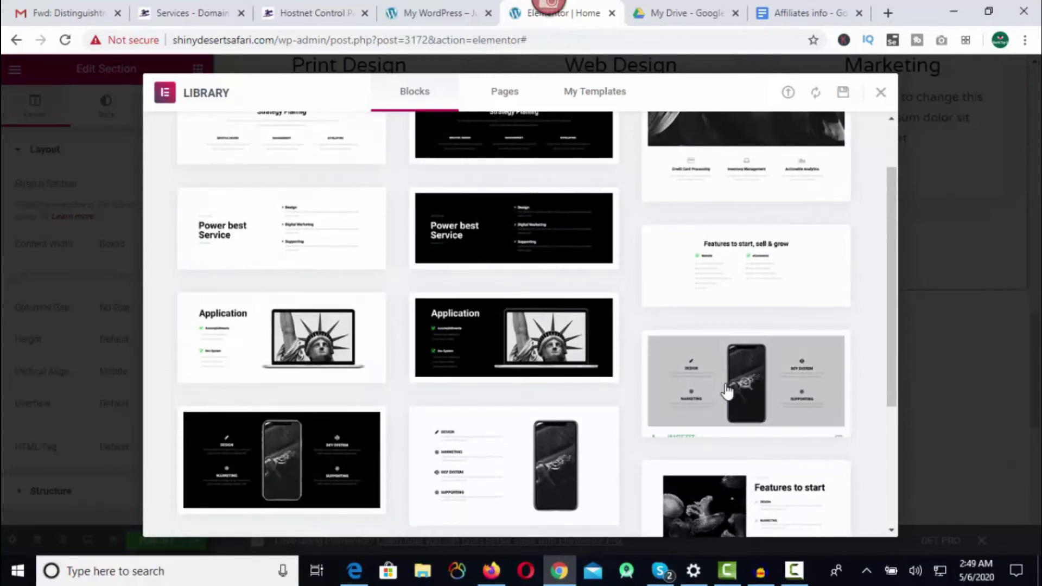
{"action": "scroll", "coordinate": [745, 389], "scroll_direction": "down", "scroll_amount": 2}
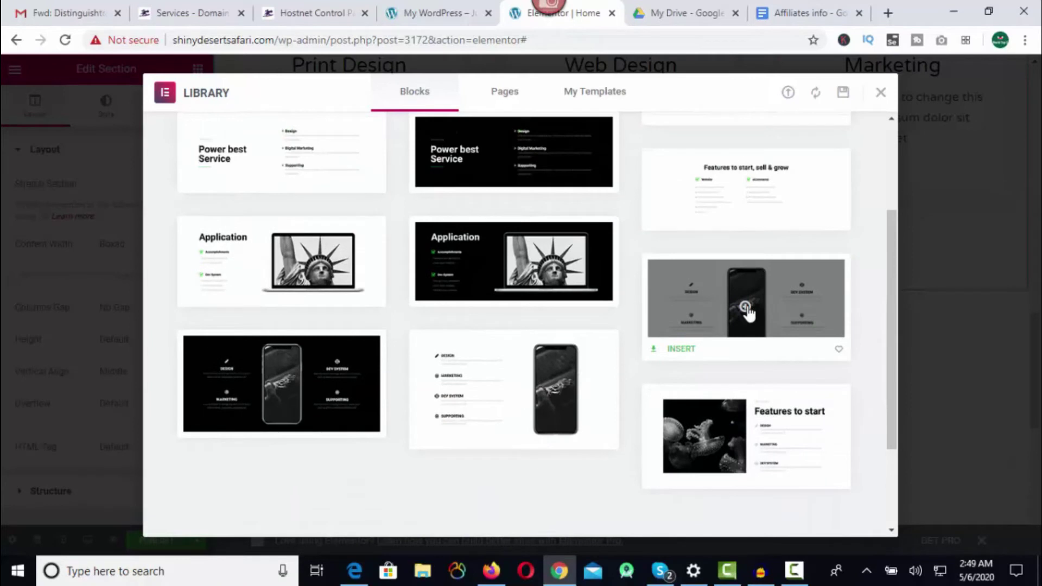
{"action": "left_click", "coordinate": [747, 310]}
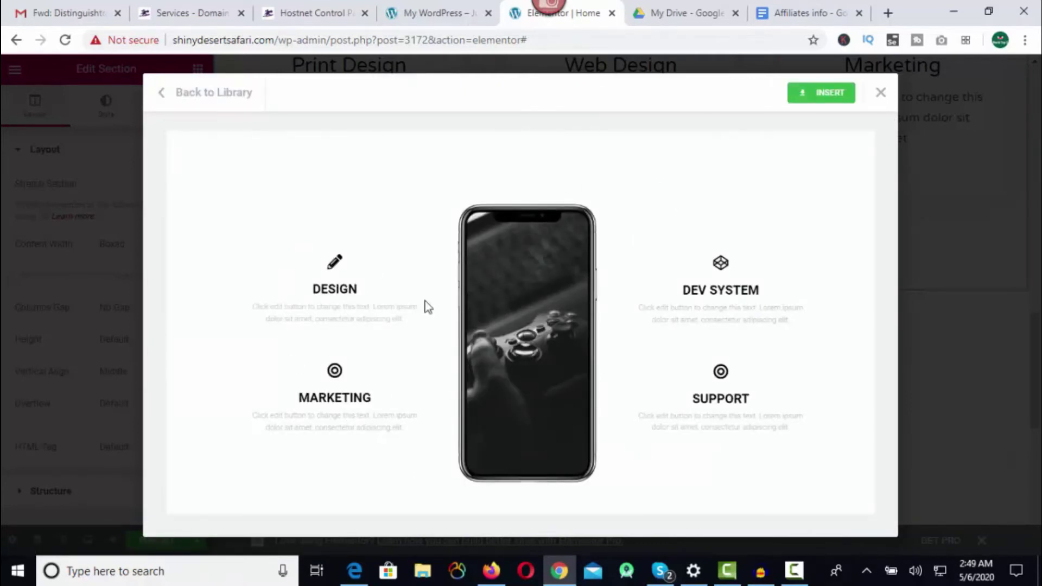
{"action": "left_click", "coordinate": [825, 93]}
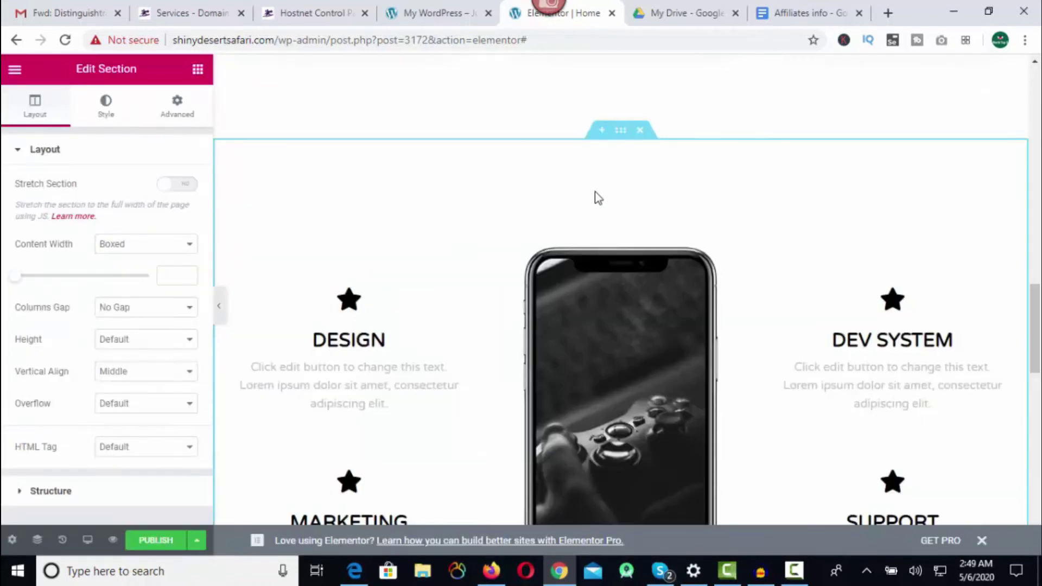
Open the template library below the features section and filter its blocks by the Portfolio category.
{"action": "scroll", "coordinate": [523, 232], "scroll_direction": "down", "scroll_amount": 8}
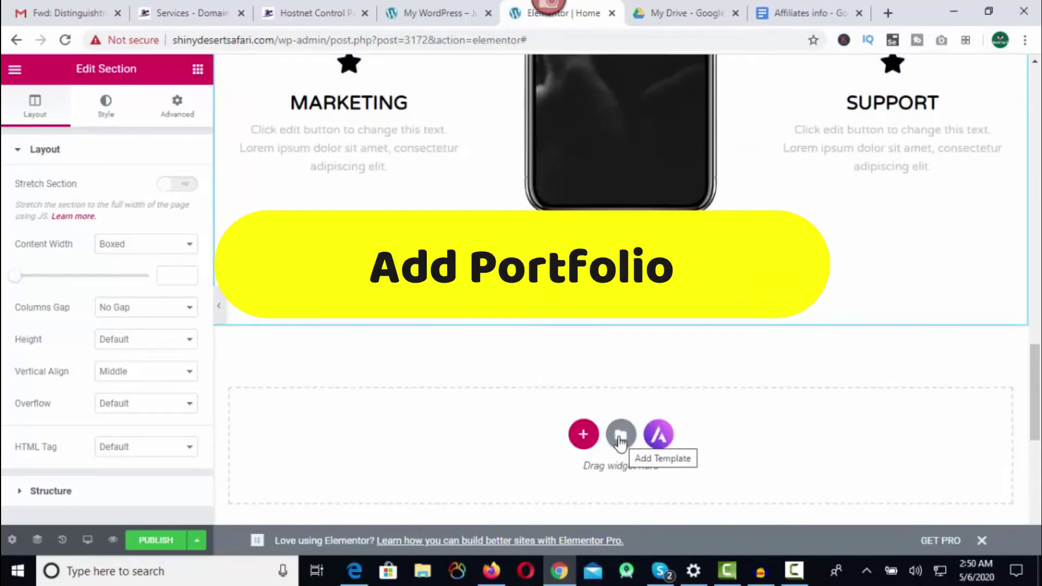
{"action": "left_click", "coordinate": [667, 446]}
{"action": "left_click", "coordinate": [214, 143]}
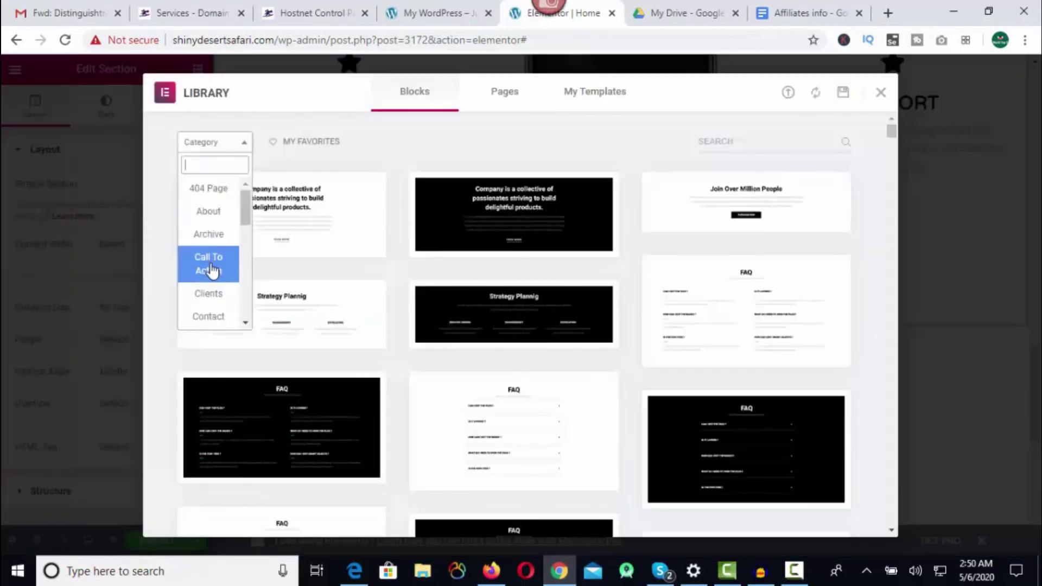
{"action": "scroll", "coordinate": [211, 276], "scroll_direction": "down", "scroll_amount": 4}
{"action": "left_click", "coordinate": [210, 300]}
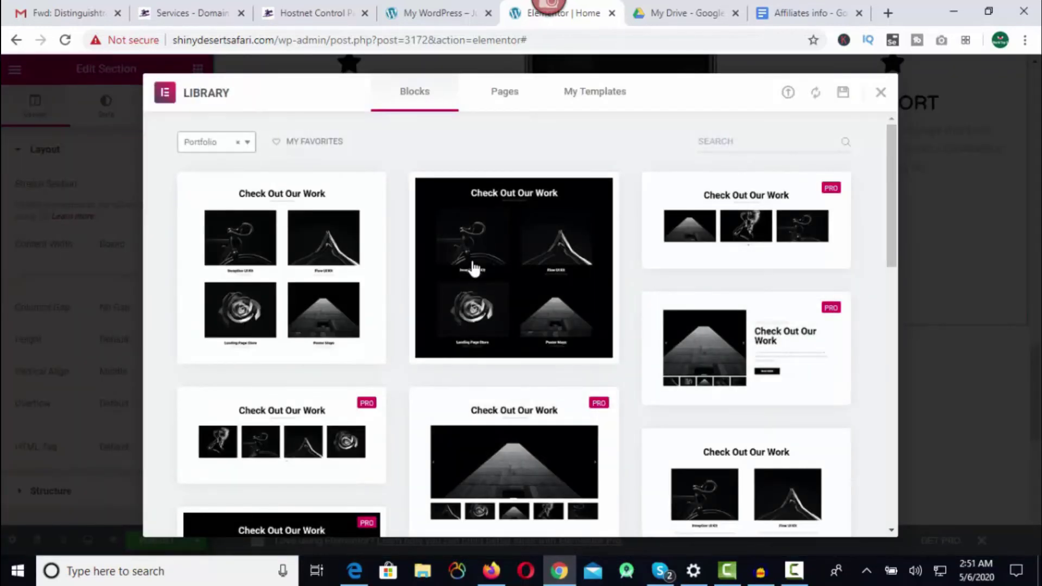
Insert the free white "Check Out Our Work" portfolio block with the six-image grid into the page.
{"action": "scroll", "coordinate": [641, 301], "scroll_direction": "down", "scroll_amount": 3}
{"action": "scroll", "coordinate": [461, 361], "scroll_direction": "down", "scroll_amount": 1}
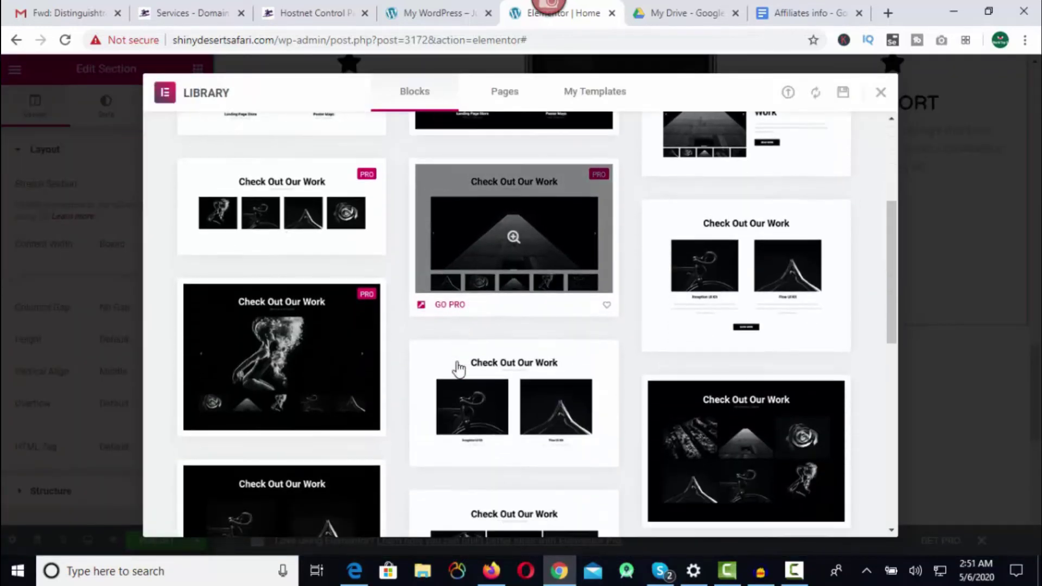
{"action": "scroll", "coordinate": [516, 279], "scroll_direction": "up", "scroll_amount": 2}
{"action": "scroll", "coordinate": [667, 293], "scroll_direction": "down", "scroll_amount": 4}
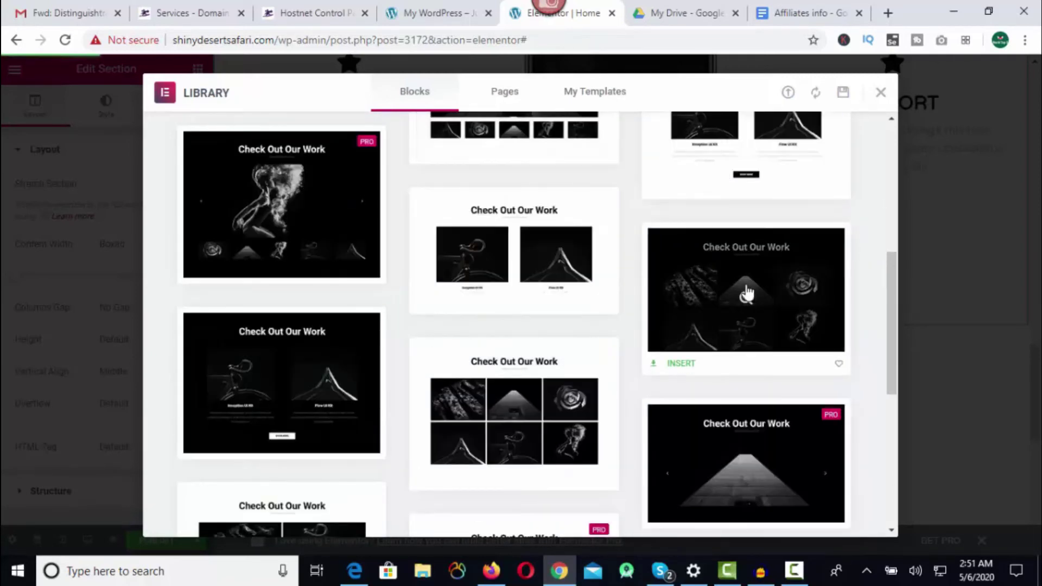
{"action": "scroll", "coordinate": [623, 255], "scroll_direction": "up", "scroll_amount": 1}
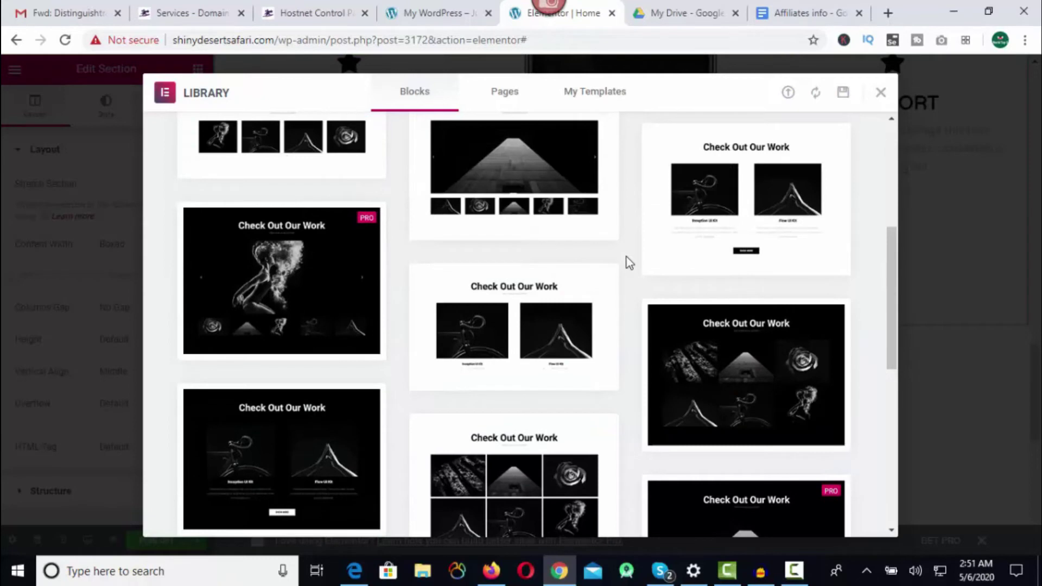
{"action": "scroll", "coordinate": [627, 259], "scroll_direction": "down", "scroll_amount": 3}
{"action": "left_click", "coordinate": [512, 263]}
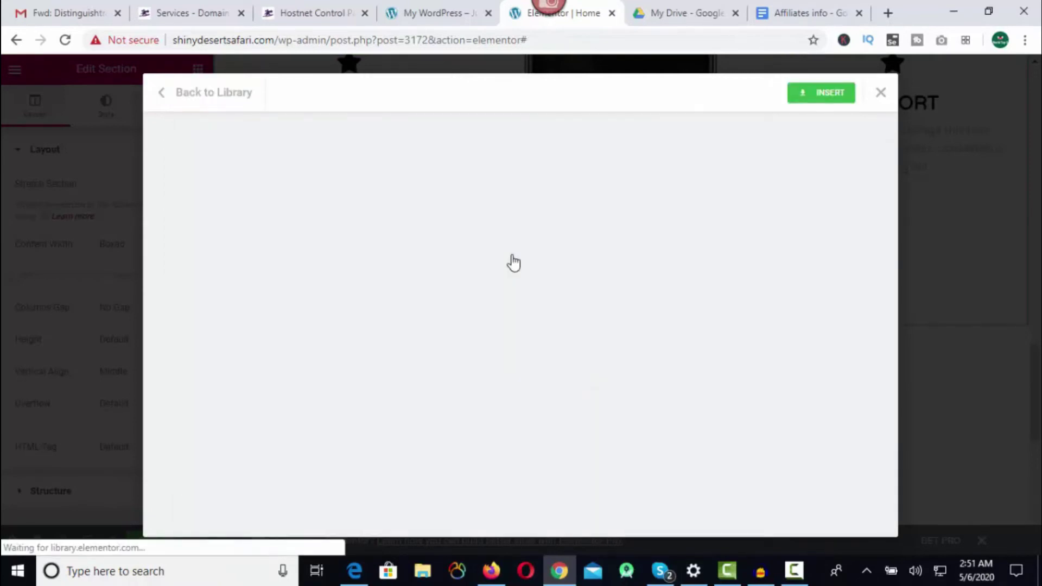
{"action": "left_click", "coordinate": [822, 95]}
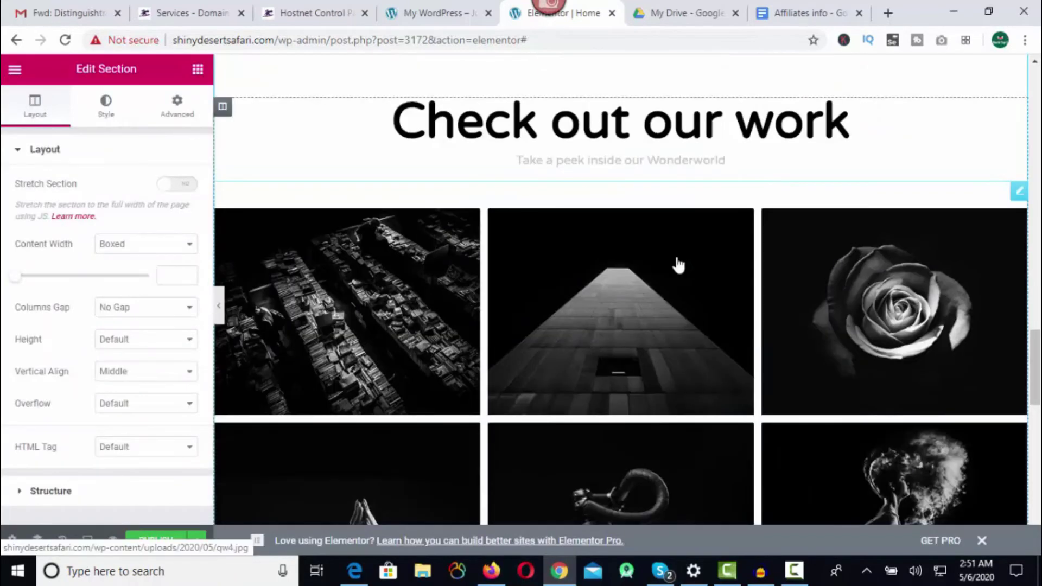
Insert the free white Clients library block with one row of five logos below the portfolio section.
{"action": "scroll", "coordinate": [677, 265], "scroll_direction": "down", "scroll_amount": 2}
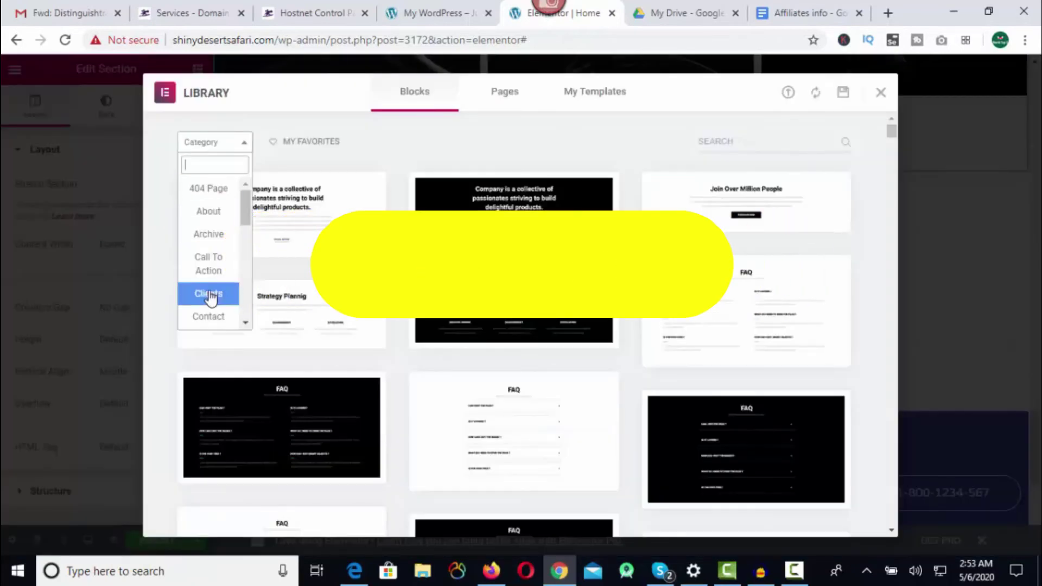
{"action": "left_click", "coordinate": [204, 293]}
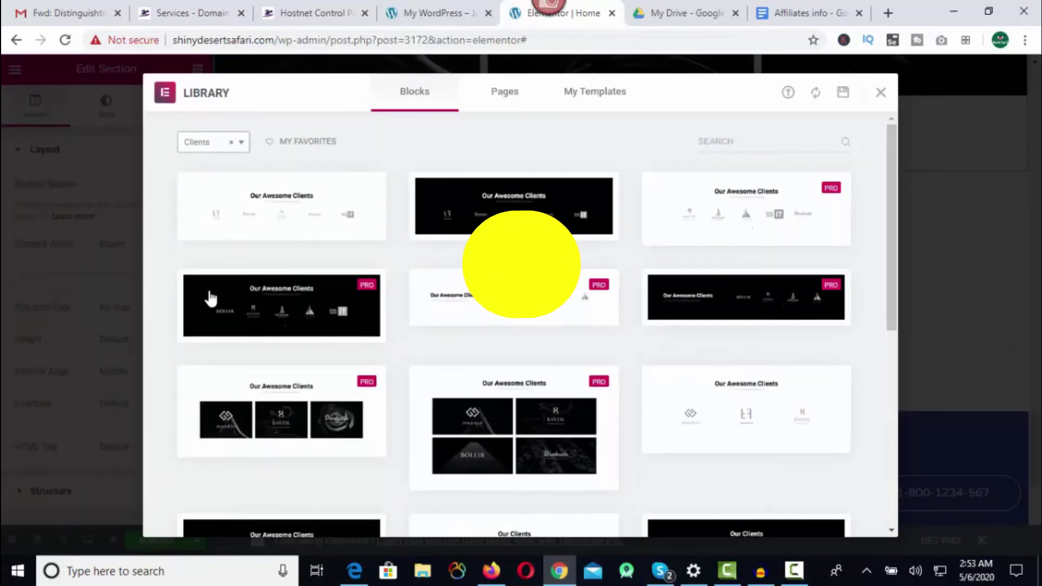
{"action": "left_click", "coordinate": [281, 209]}
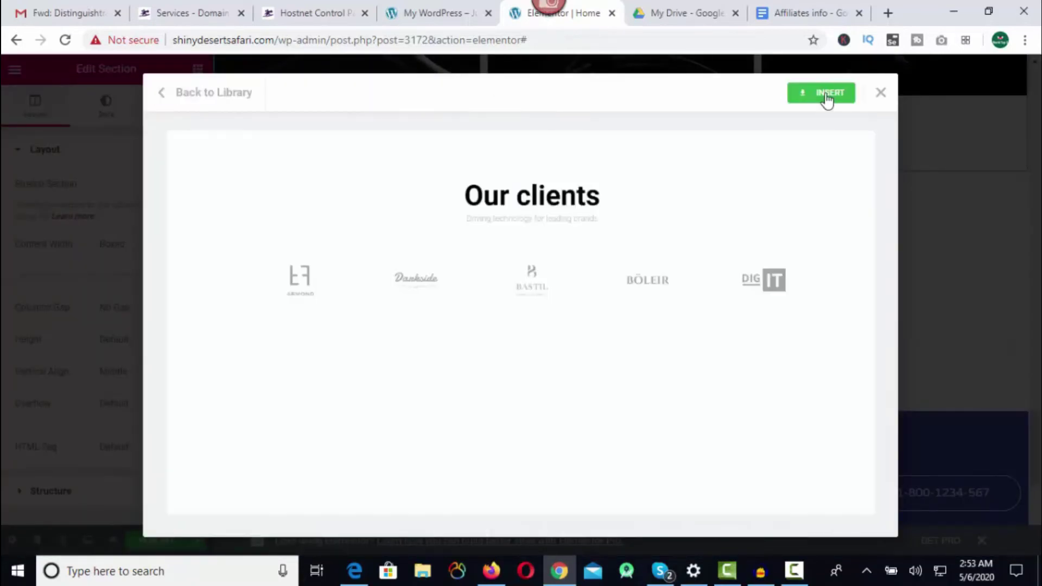
{"action": "left_click", "coordinate": [826, 98]}
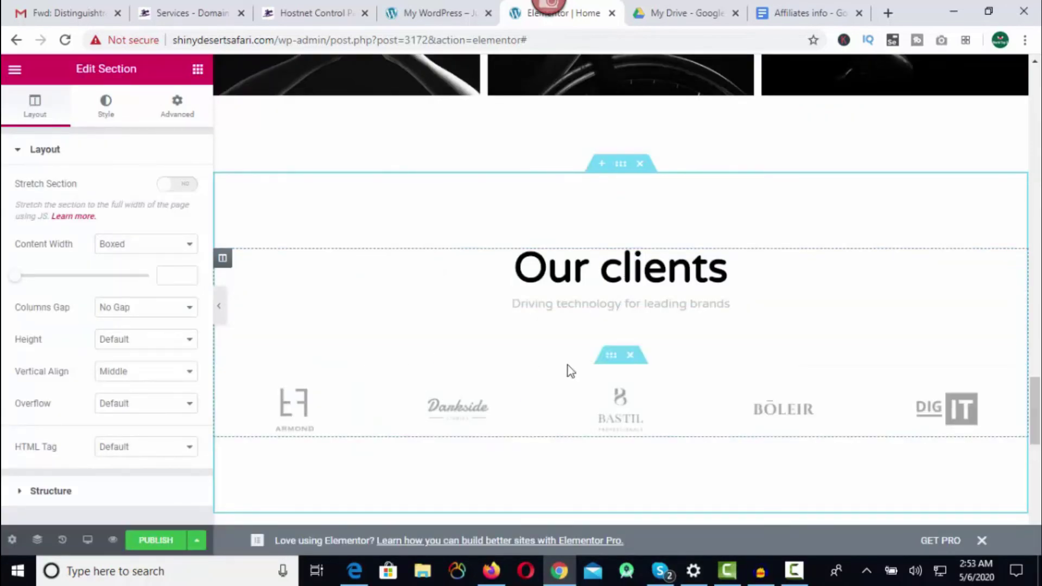
Open the template library below the clients section and filter its blocks by the Testimonials category.
{"action": "scroll", "coordinate": [559, 372], "scroll_direction": "down", "scroll_amount": 4}
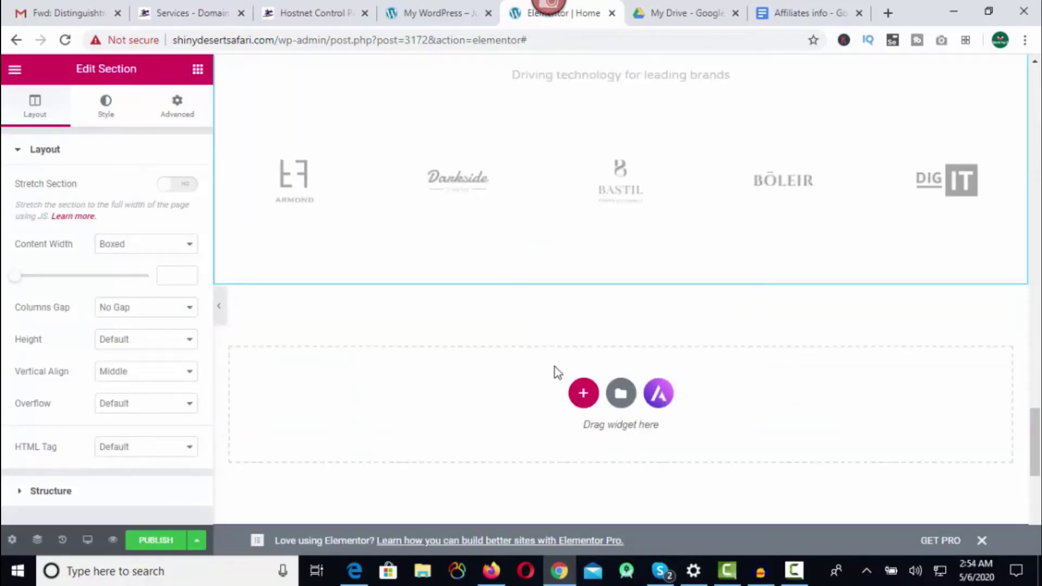
{"action": "left_click", "coordinate": [620, 396]}
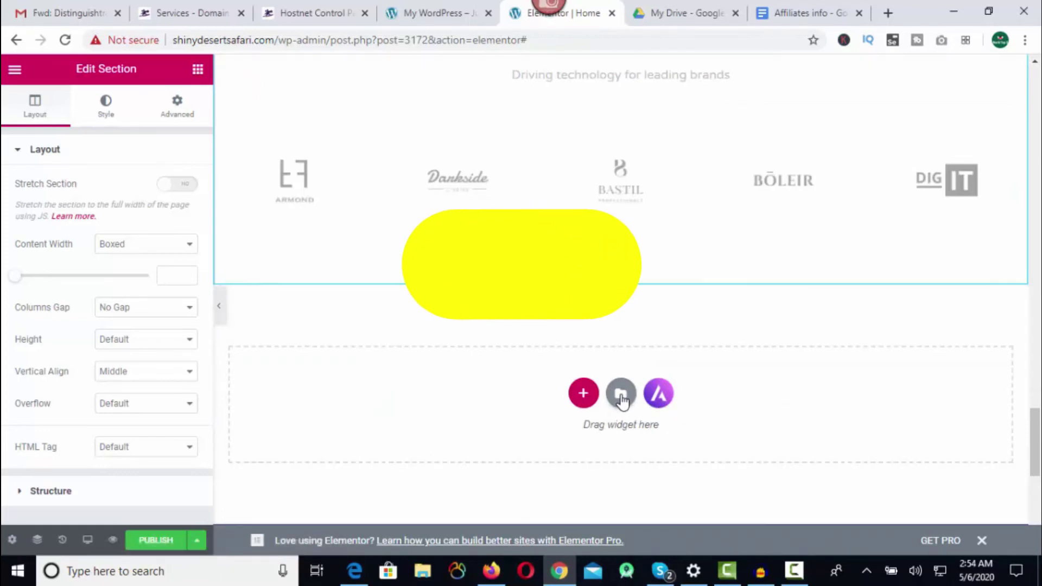
{"action": "scroll", "coordinate": [215, 250], "scroll_direction": "down", "scroll_amount": 5}
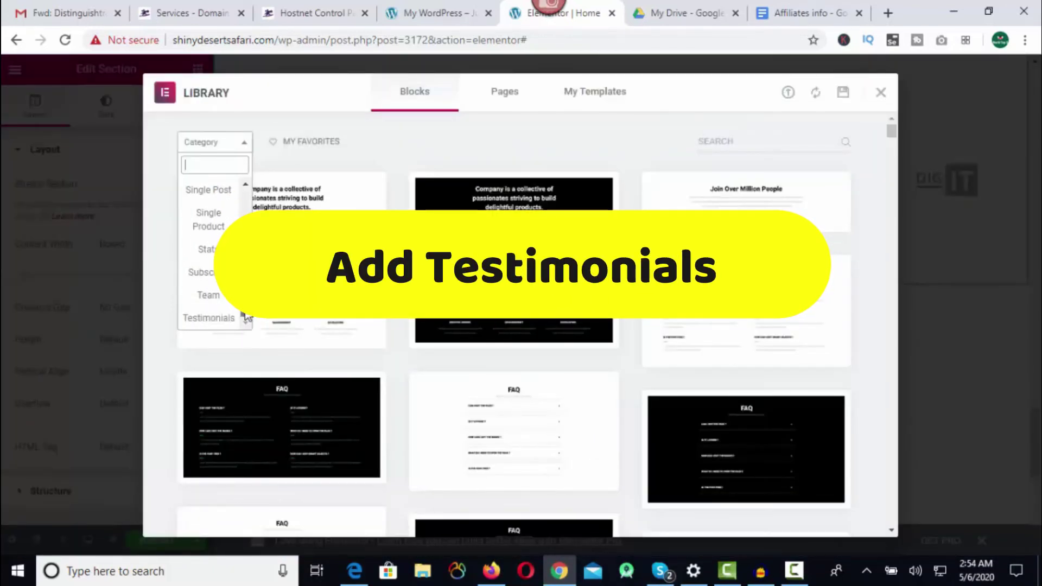
{"action": "left_click", "coordinate": [219, 319]}
Insert the free white "Check Out Our Testimonials" block with three bordered testimonial boxes into the page.
{"action": "scroll", "coordinate": [725, 391], "scroll_direction": "down", "scroll_amount": 4}
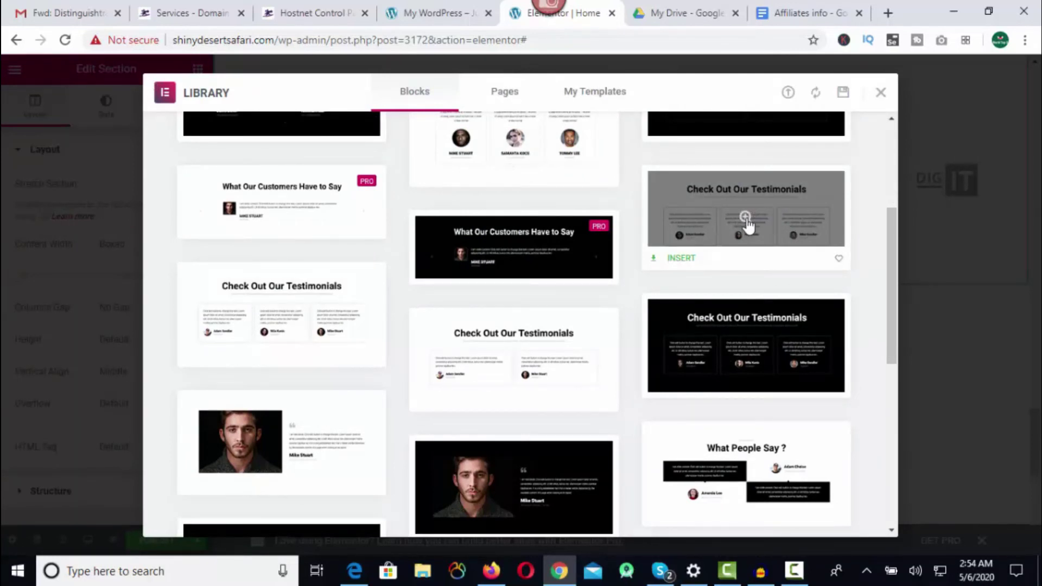
{"action": "scroll", "coordinate": [604, 314], "scroll_direction": "up", "scroll_amount": 1}
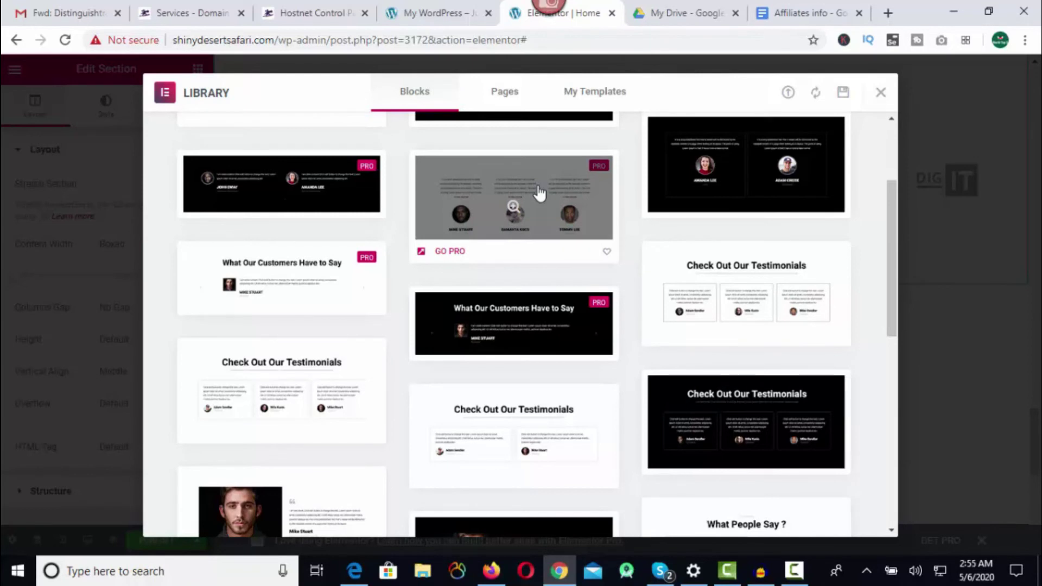
{"action": "left_click", "coordinate": [747, 296]}
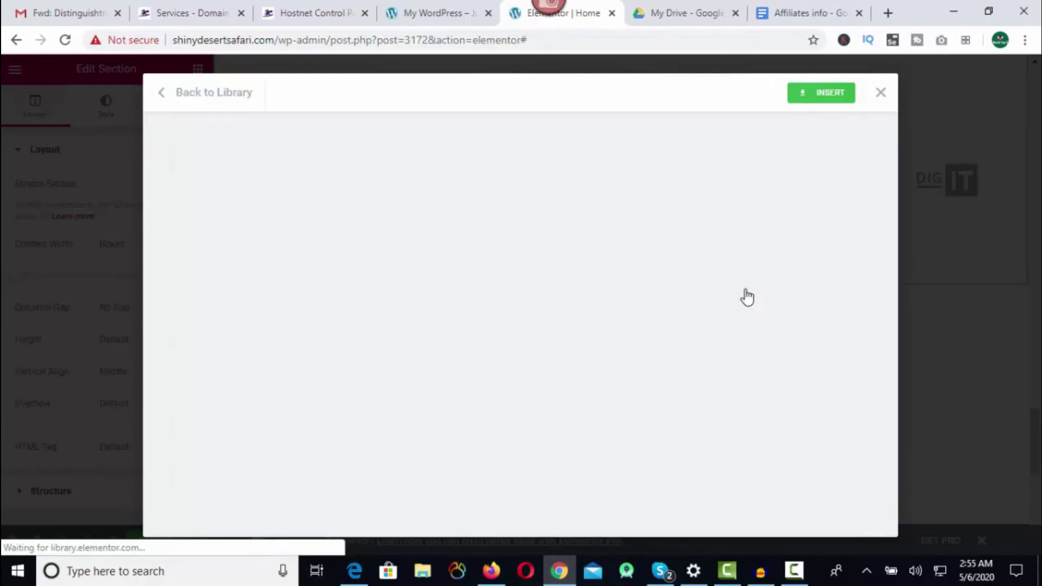
{"action": "left_click", "coordinate": [822, 99]}
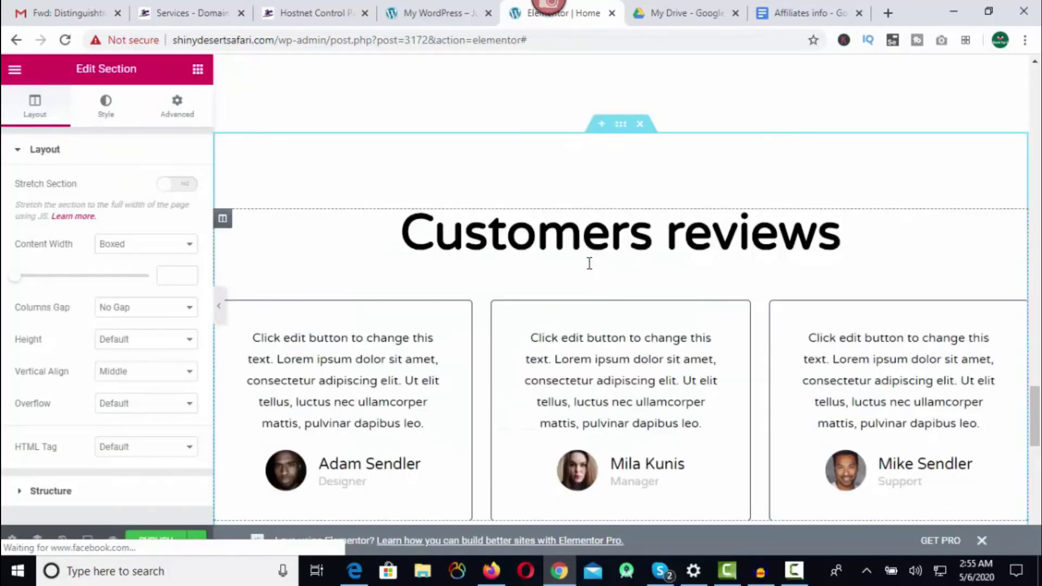
Insert the free white Team category library block with three round member photos and social icons below the testimonials section.
{"action": "scroll", "coordinate": [589, 263], "scroll_direction": "down", "scroll_amount": 7}
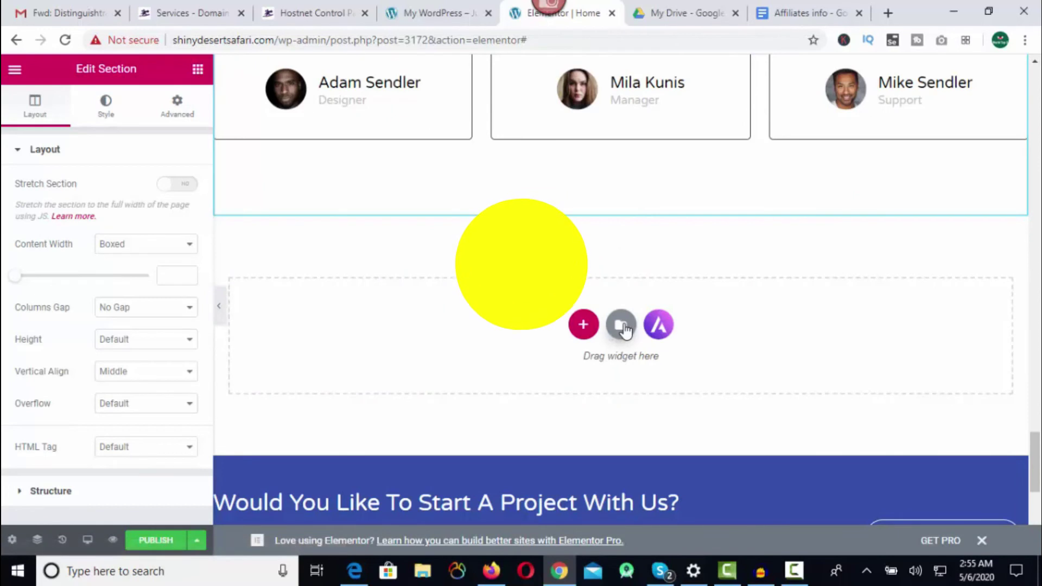
{"action": "left_click", "coordinate": [622, 326]}
{"action": "left_click", "coordinate": [215, 142]}
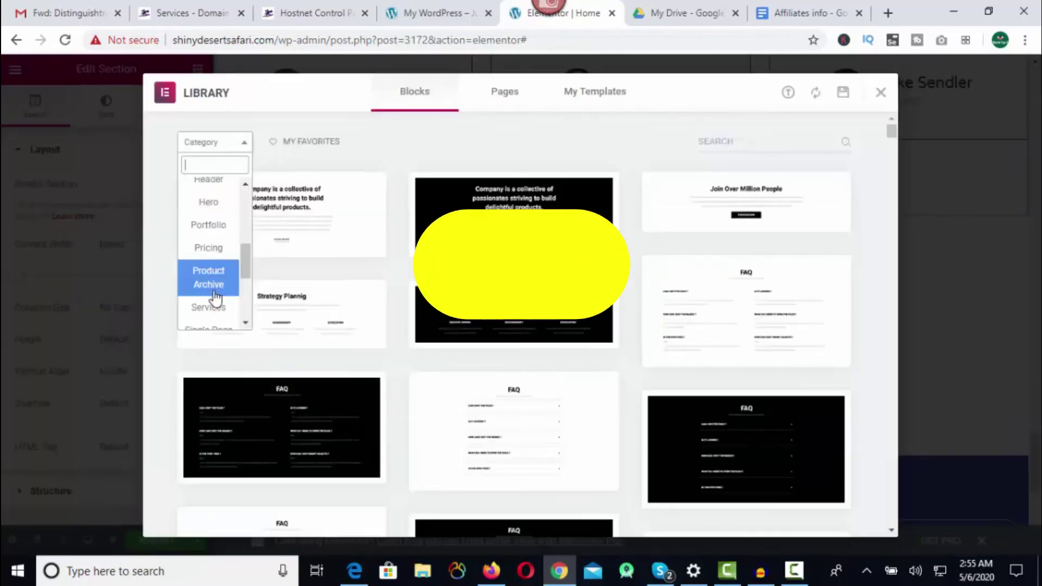
{"action": "scroll", "coordinate": [215, 314], "scroll_direction": "down", "scroll_amount": 3}
{"action": "left_click", "coordinate": [208, 294]}
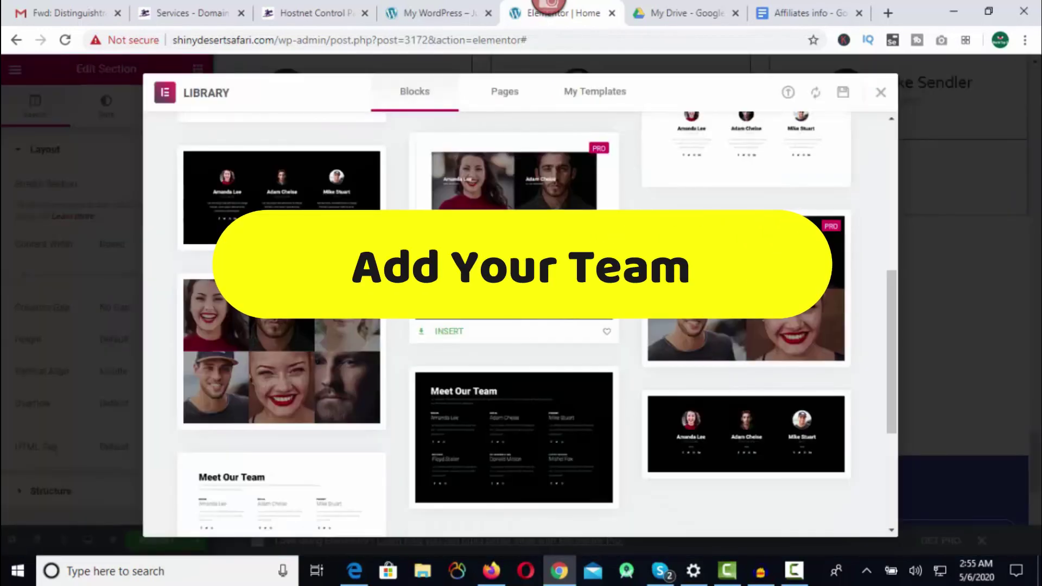
{"action": "left_click", "coordinate": [512, 179]}
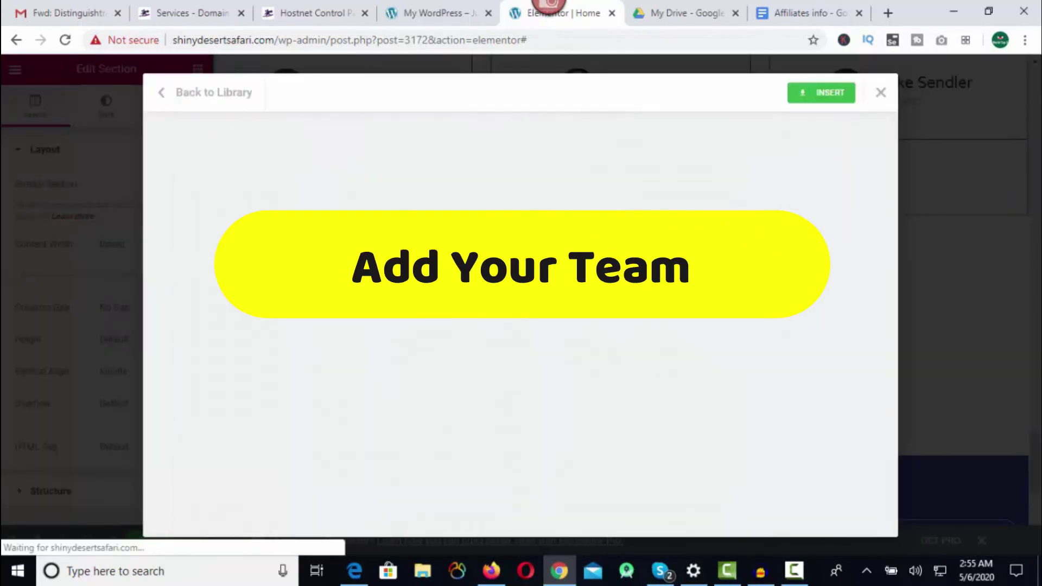
{"action": "left_click", "coordinate": [823, 97]}
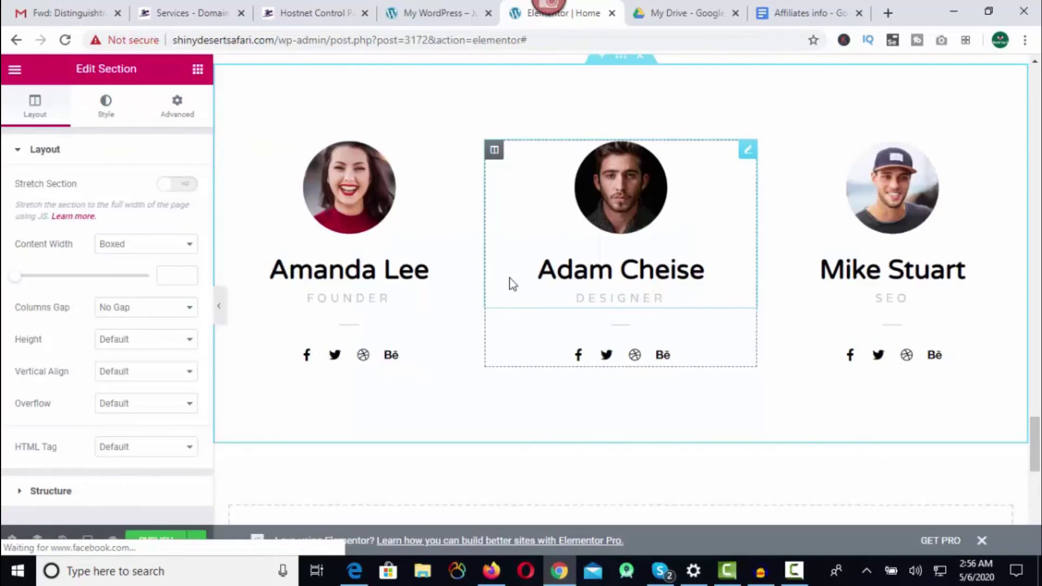
Insert the free black Call To Action block "Here anyone can read, write & share short stories." below the team section.
{"action": "scroll", "coordinate": [833, 293], "scroll_direction": "down", "scroll_amount": 4}
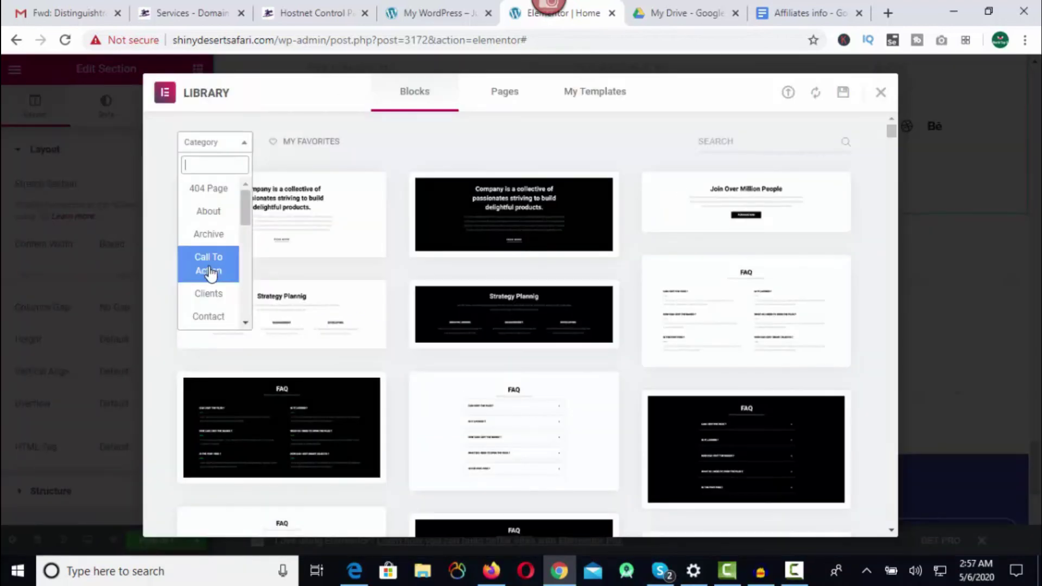
{"action": "left_click", "coordinate": [209, 267]}
{"action": "scroll", "coordinate": [504, 231], "scroll_direction": "down", "scroll_amount": 3}
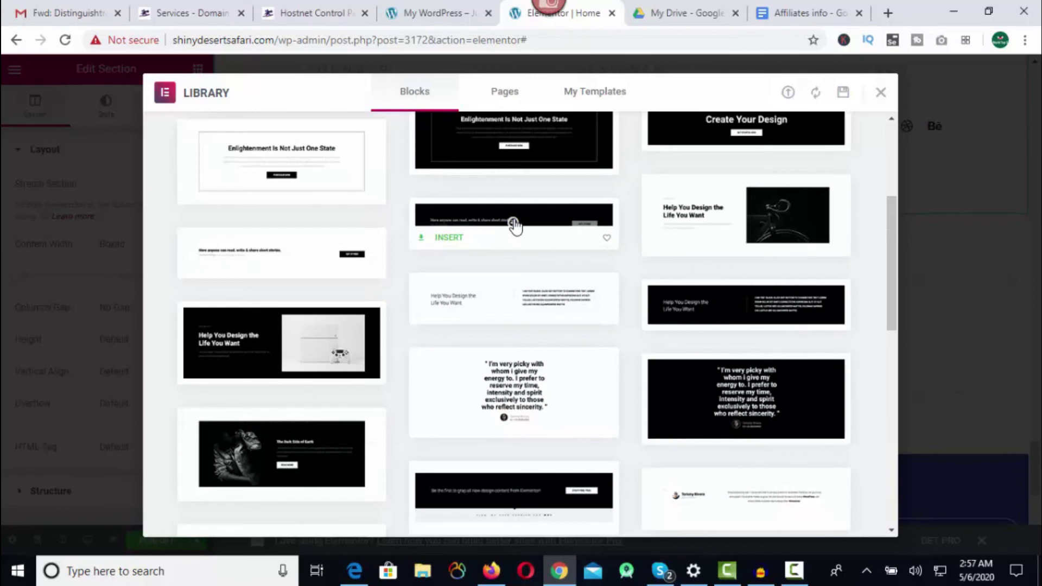
{"action": "left_click", "coordinate": [514, 225]}
{"action": "left_click", "coordinate": [819, 95]}
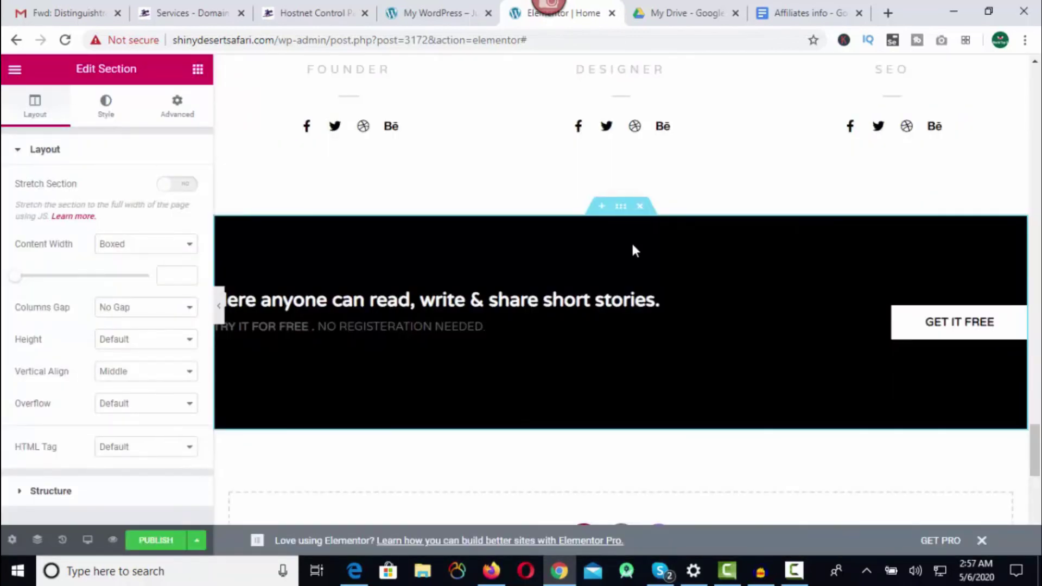
Review the assembled page's sections from the hero to the customer reviews, and check the Tablet preview.
{"action": "scroll", "coordinate": [591, 254], "scroll_direction": "up", "scroll_amount": 12}
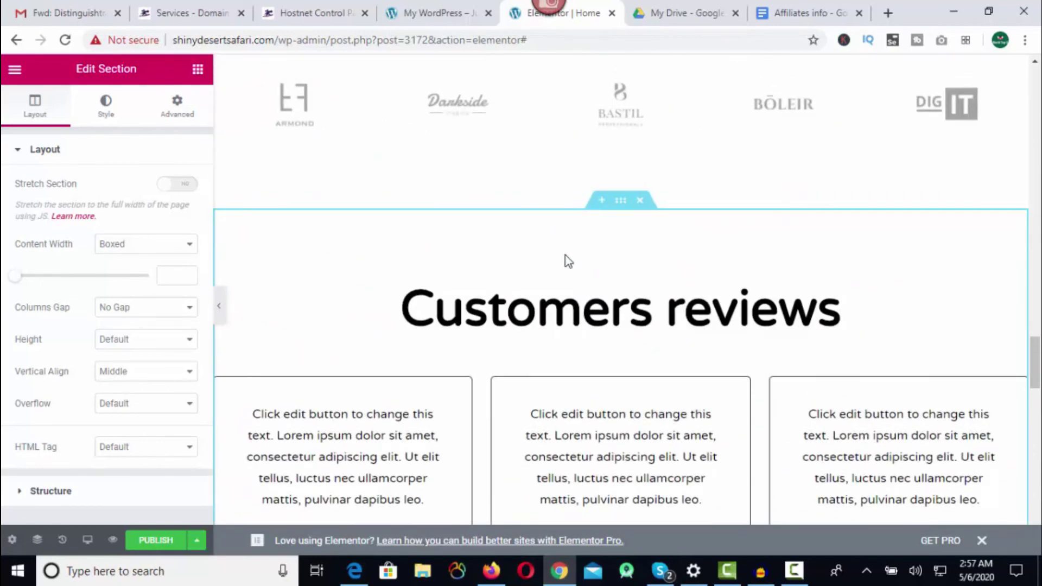
{"action": "scroll", "coordinate": [568, 261], "scroll_direction": "down", "scroll_amount": 3}
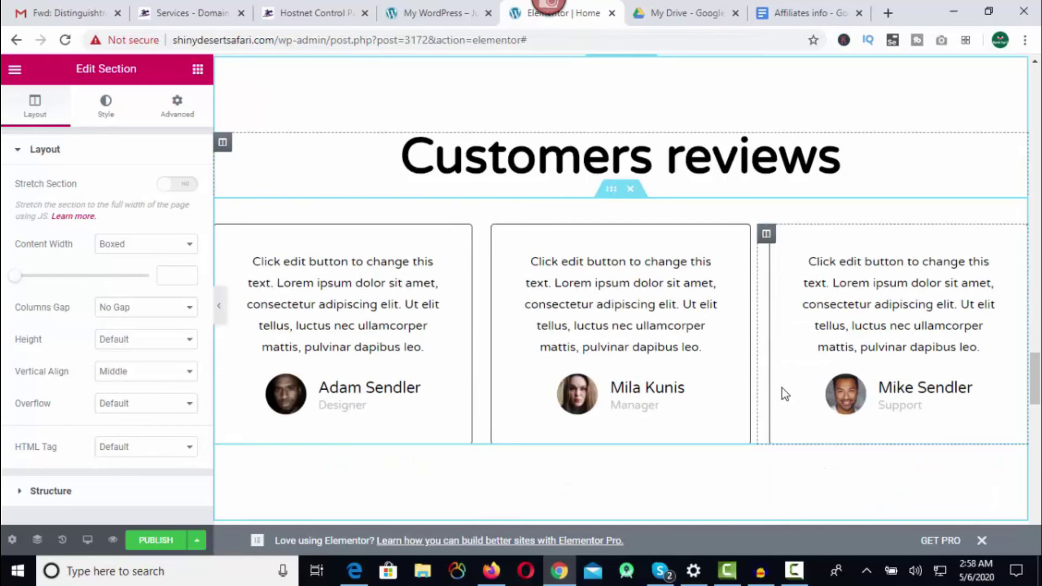
{"action": "scroll", "coordinate": [604, 383], "scroll_direction": "up", "scroll_amount": 15}
{"action": "scroll", "coordinate": [604, 383], "scroll_direction": "down", "scroll_amount": 7}
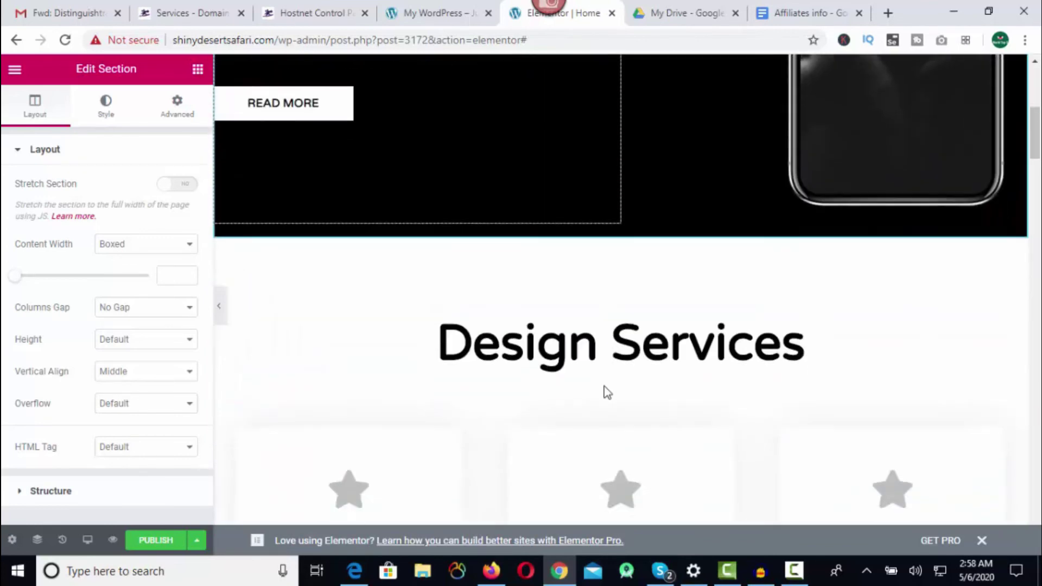
{"action": "scroll", "coordinate": [607, 392], "scroll_direction": "down", "scroll_amount": 15}
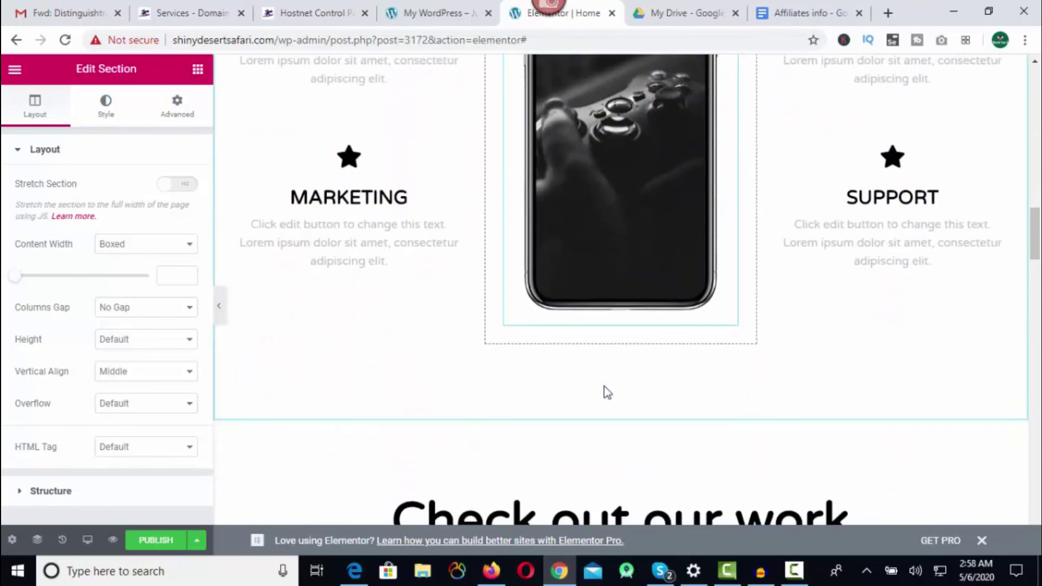
{"action": "scroll", "coordinate": [606, 392], "scroll_direction": "down", "scroll_amount": 20}
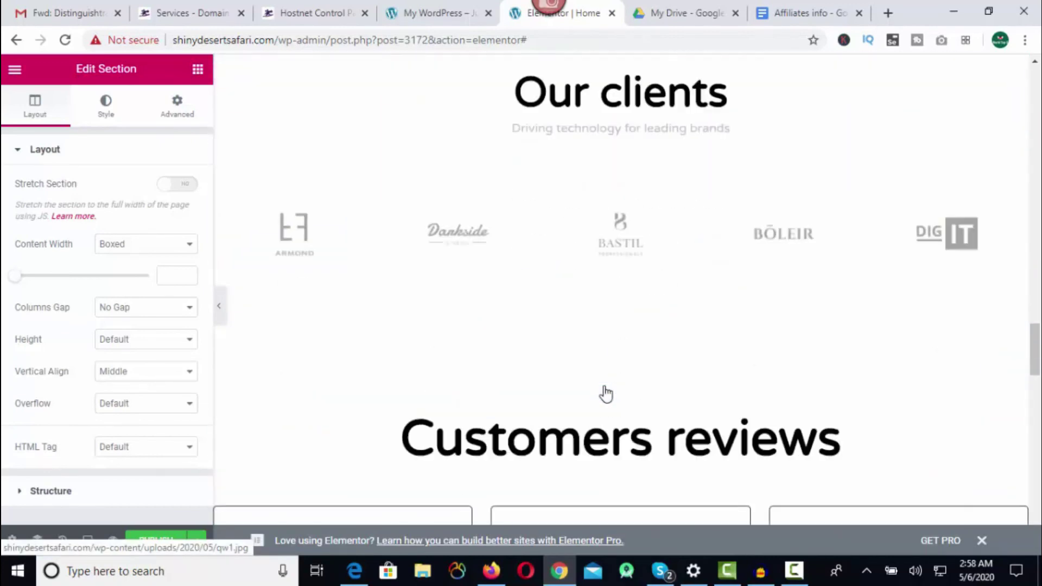
{"action": "scroll", "coordinate": [606, 394], "scroll_direction": "down", "scroll_amount": 5}
{"action": "scroll", "coordinate": [604, 395], "scroll_direction": "up", "scroll_amount": 20}
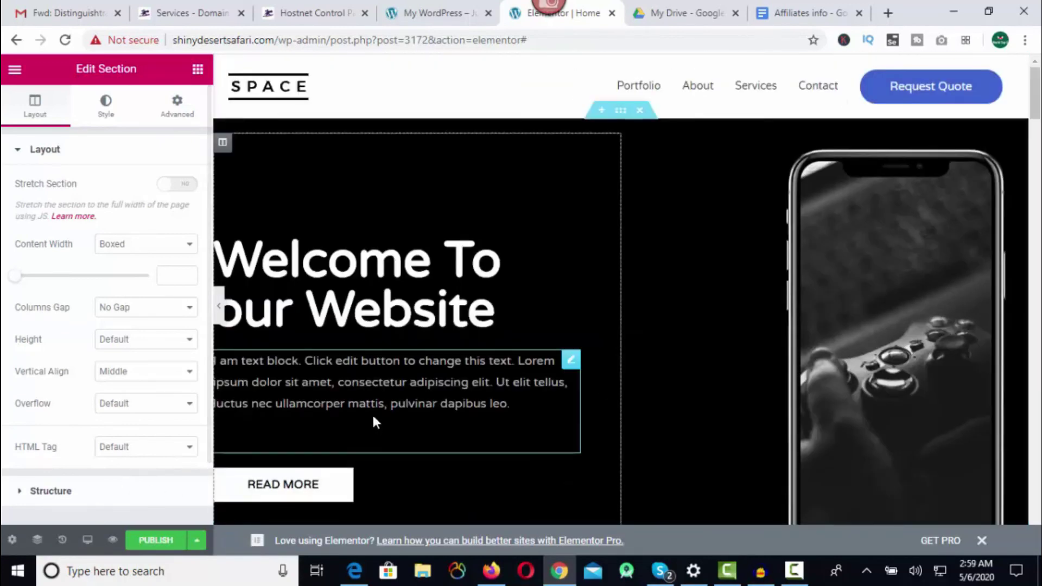
{"action": "left_click", "coordinate": [87, 540]}
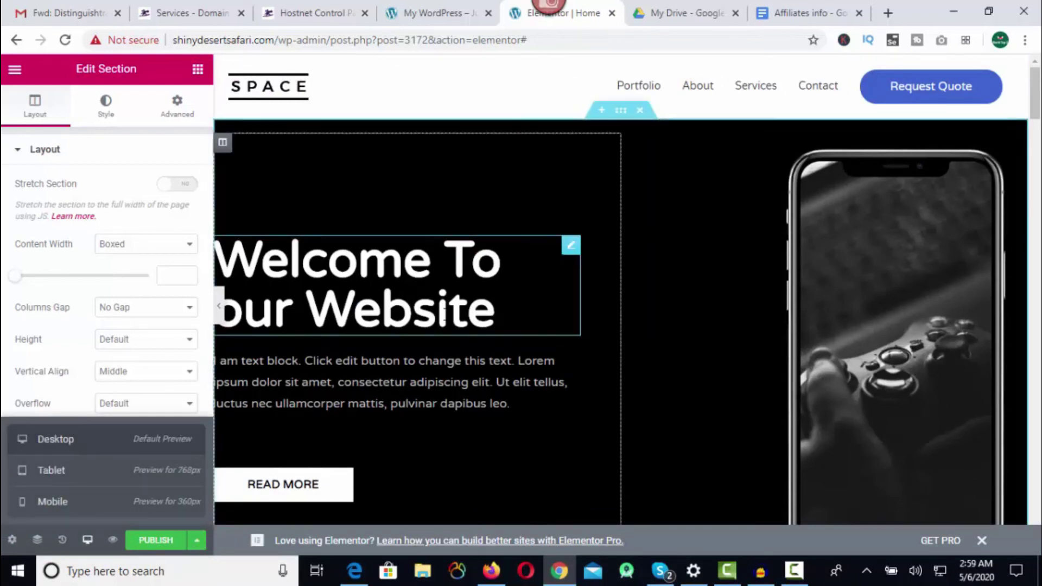
{"action": "left_click", "coordinate": [65, 471]}
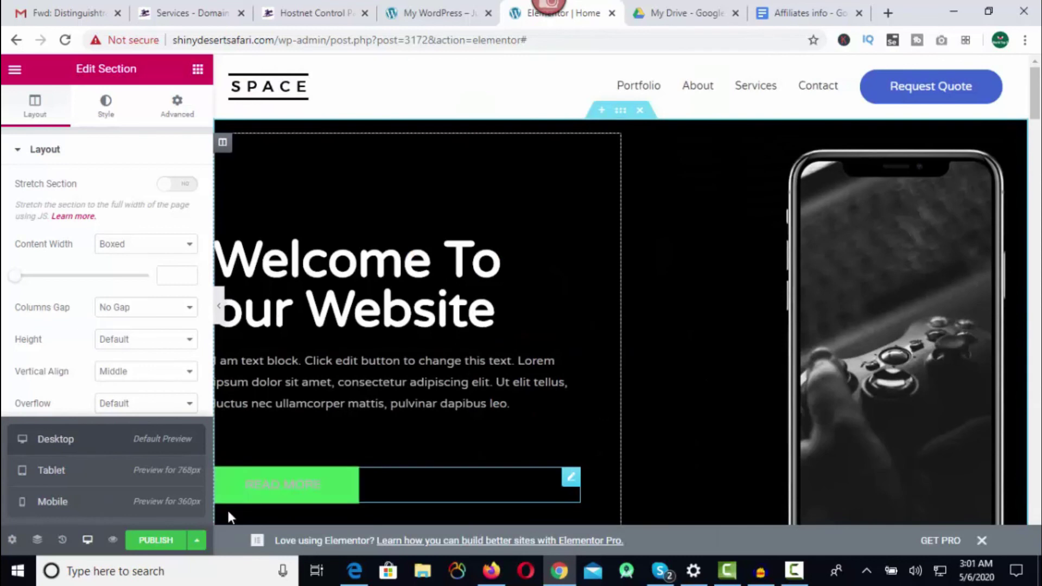
Publish the Home page and view its live version.
{"action": "left_click", "coordinate": [154, 544]}
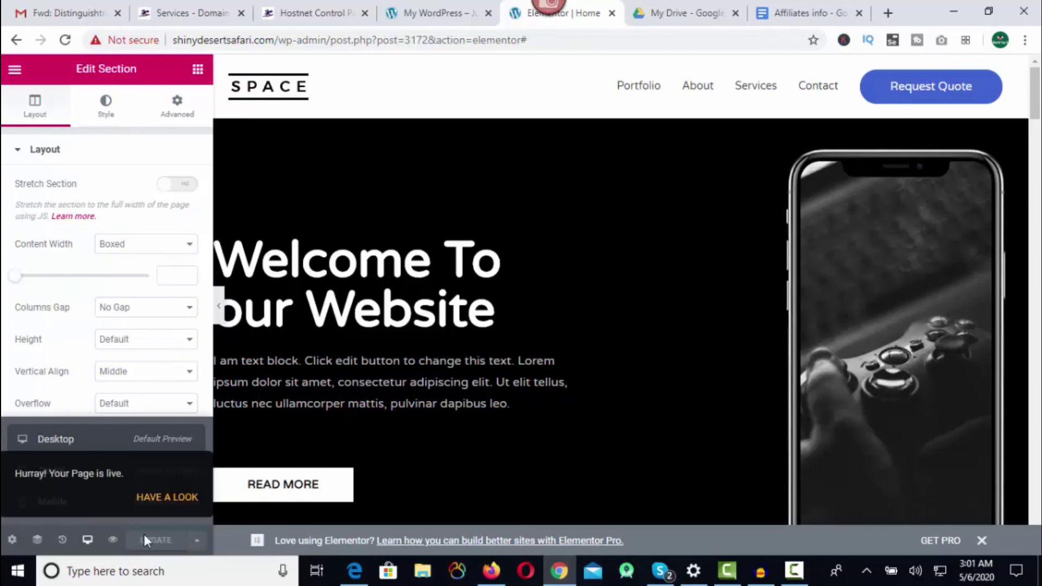
{"action": "left_click", "coordinate": [165, 500]}
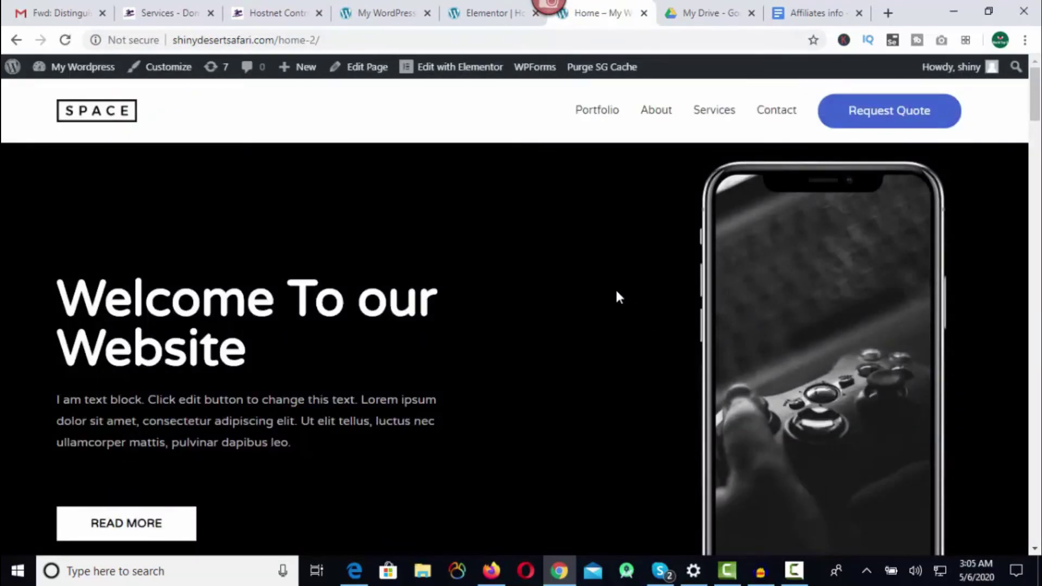
{"action": "scroll", "coordinate": [542, 307], "scroll_direction": "down", "scroll_amount": 2}
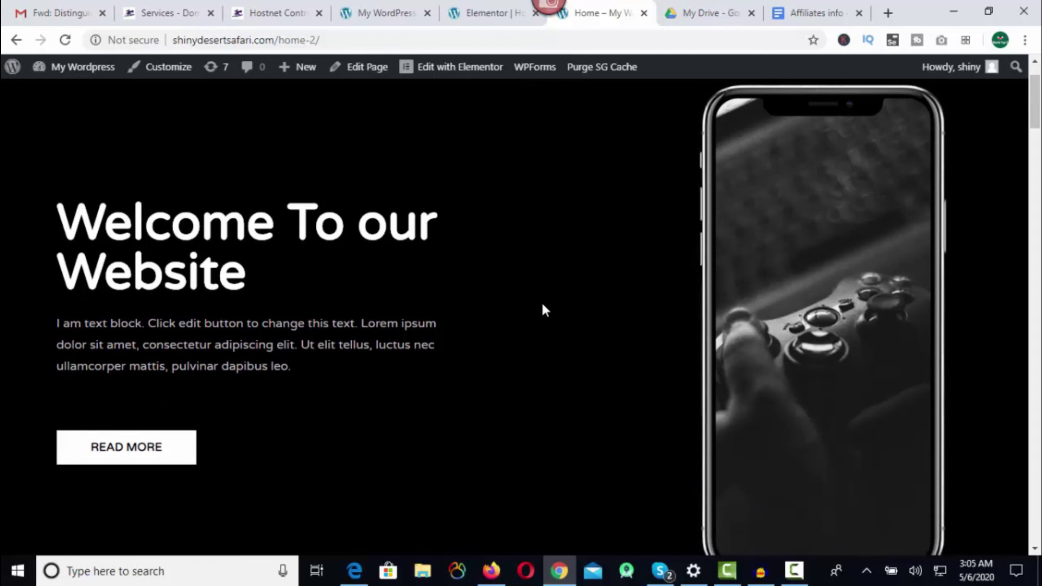
{"action": "scroll", "coordinate": [545, 309], "scroll_direction": "up", "scroll_amount": 2}
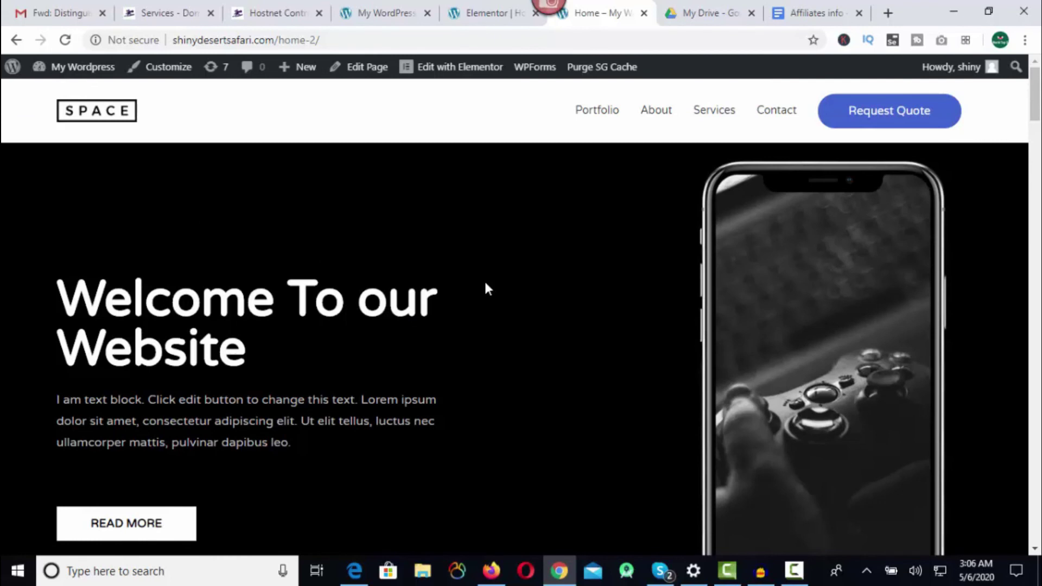
Customize the site to display the static page Home as its homepage and publish the change.
{"action": "left_click", "coordinate": [155, 70]}
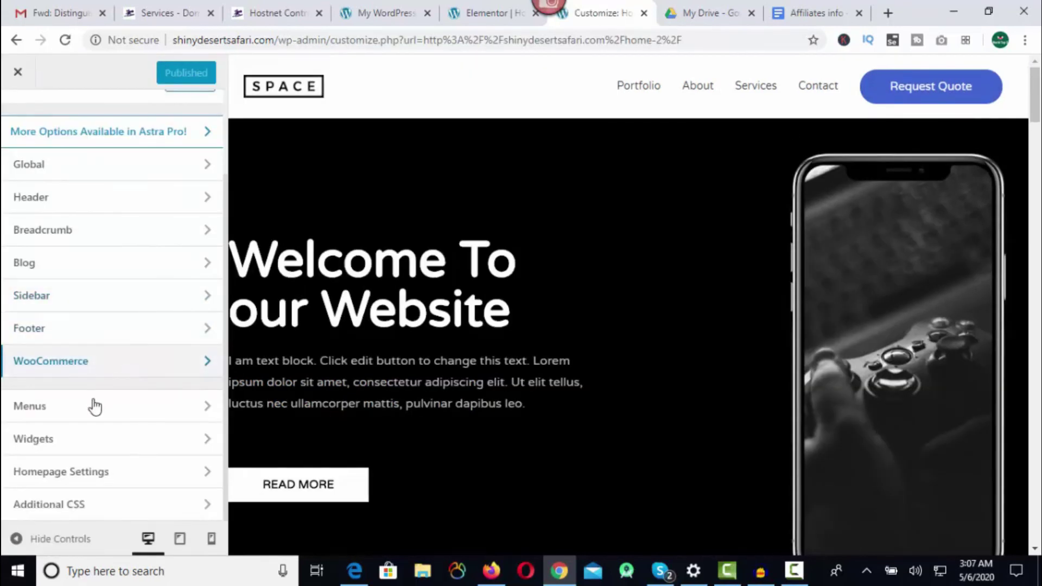
{"action": "left_click", "coordinate": [85, 478]}
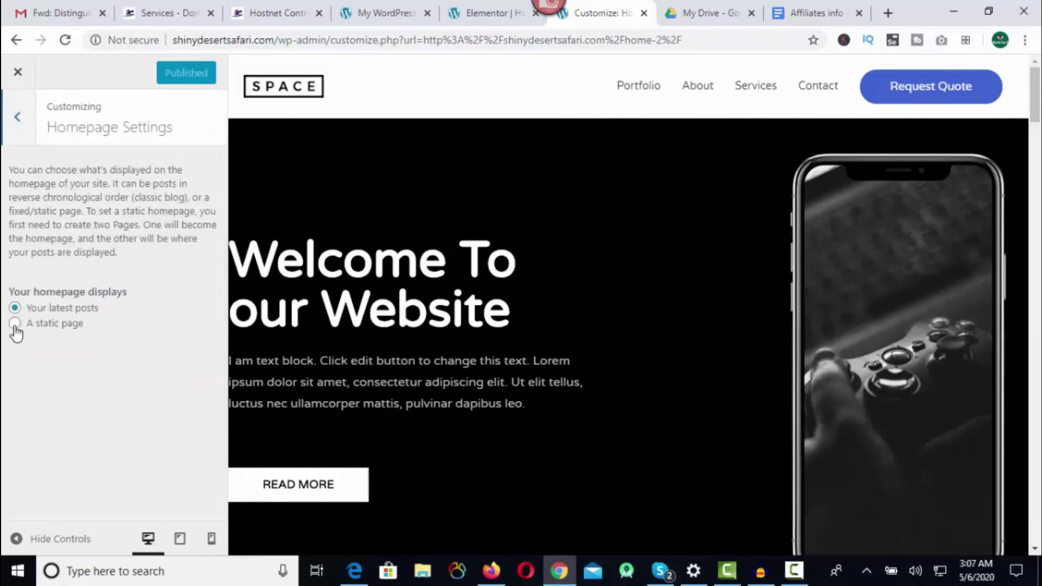
{"action": "left_click", "coordinate": [15, 325]}
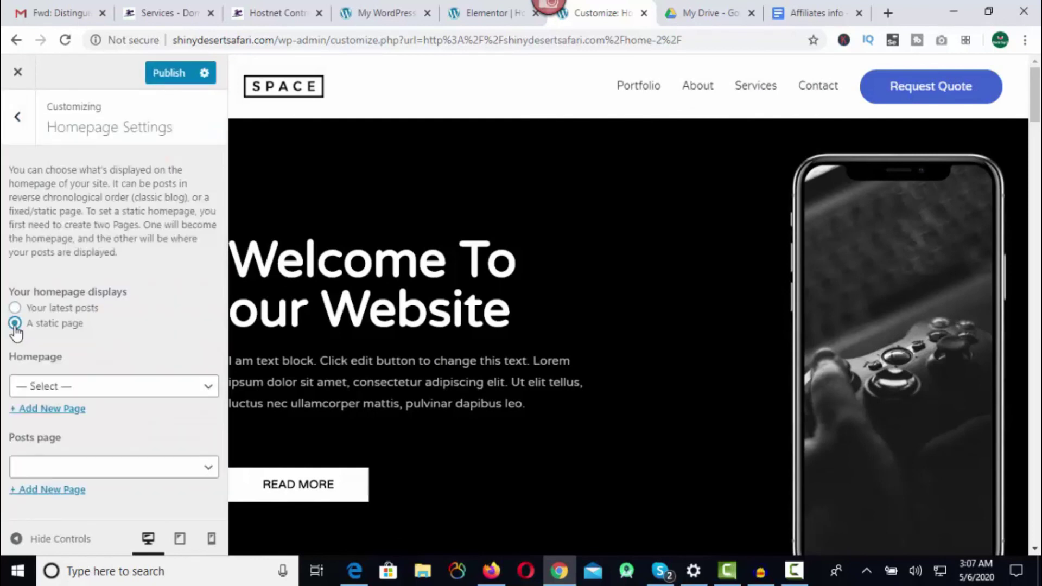
{"action": "left_click", "coordinate": [90, 391]}
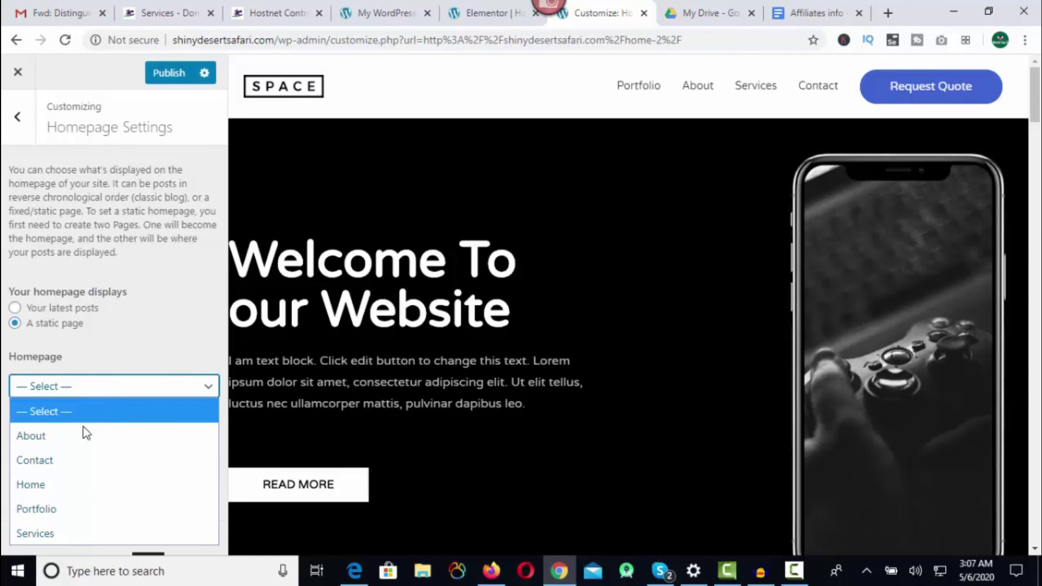
{"action": "left_click", "coordinate": [82, 485]}
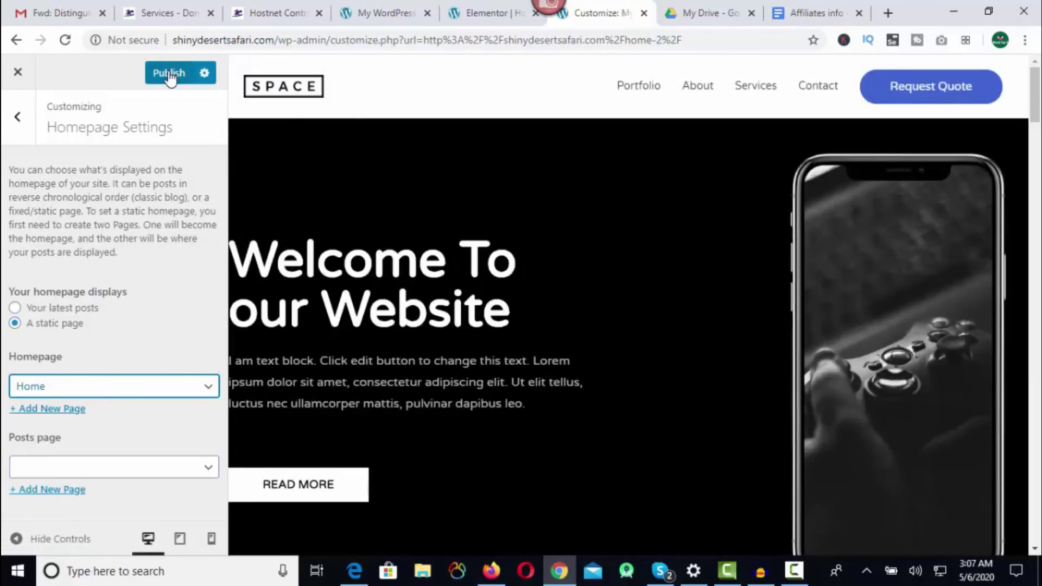
{"action": "left_click", "coordinate": [170, 76]}
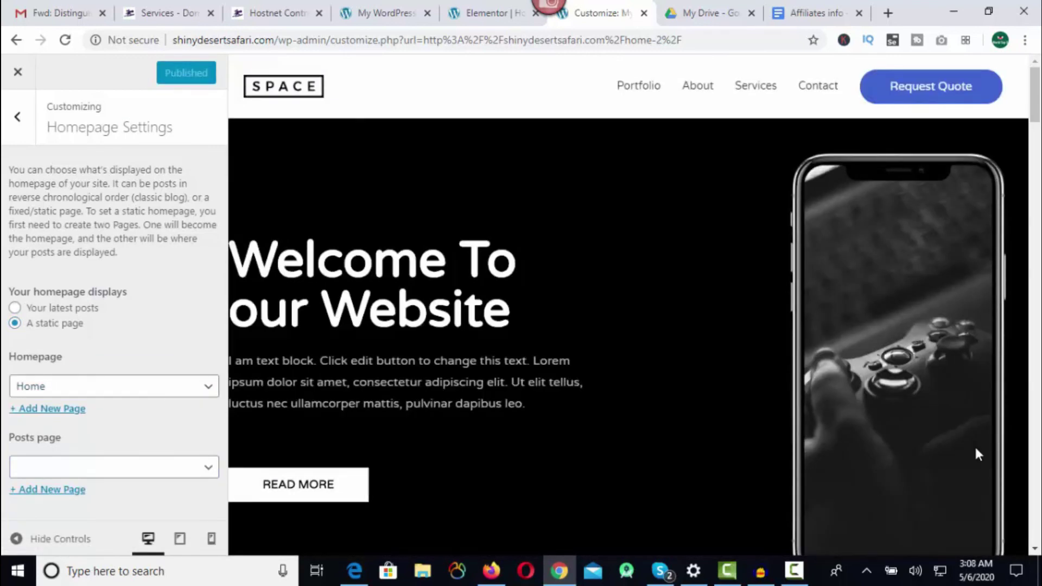